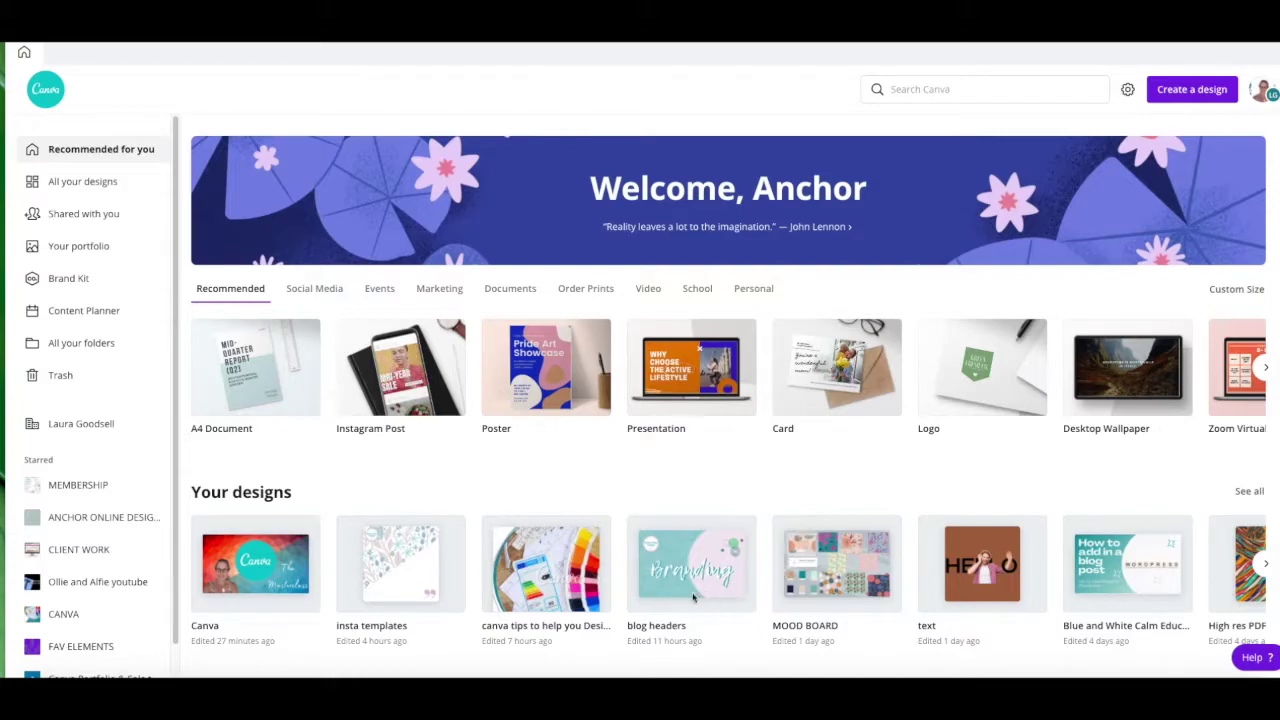
Create a new Instagram Post design and apply the "Springtime Sale" template from the Easter Instagram Post category
left_click(1192, 94)
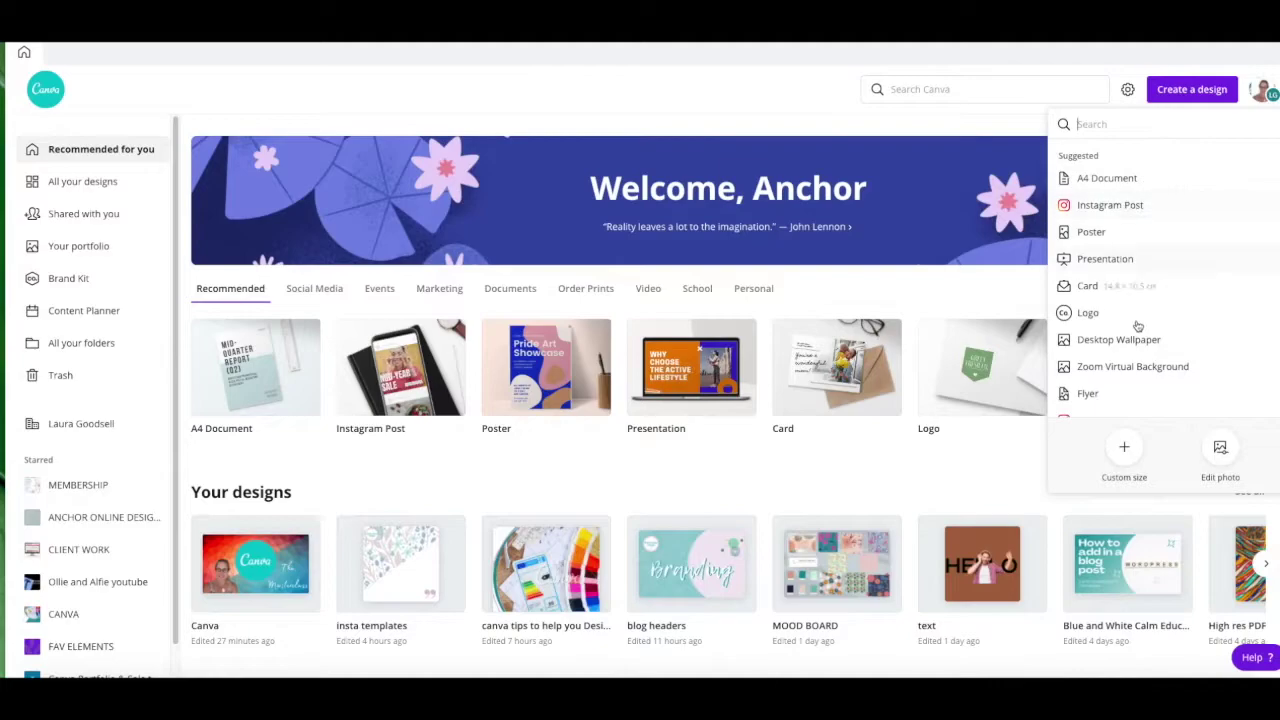
left_click(1110, 208)
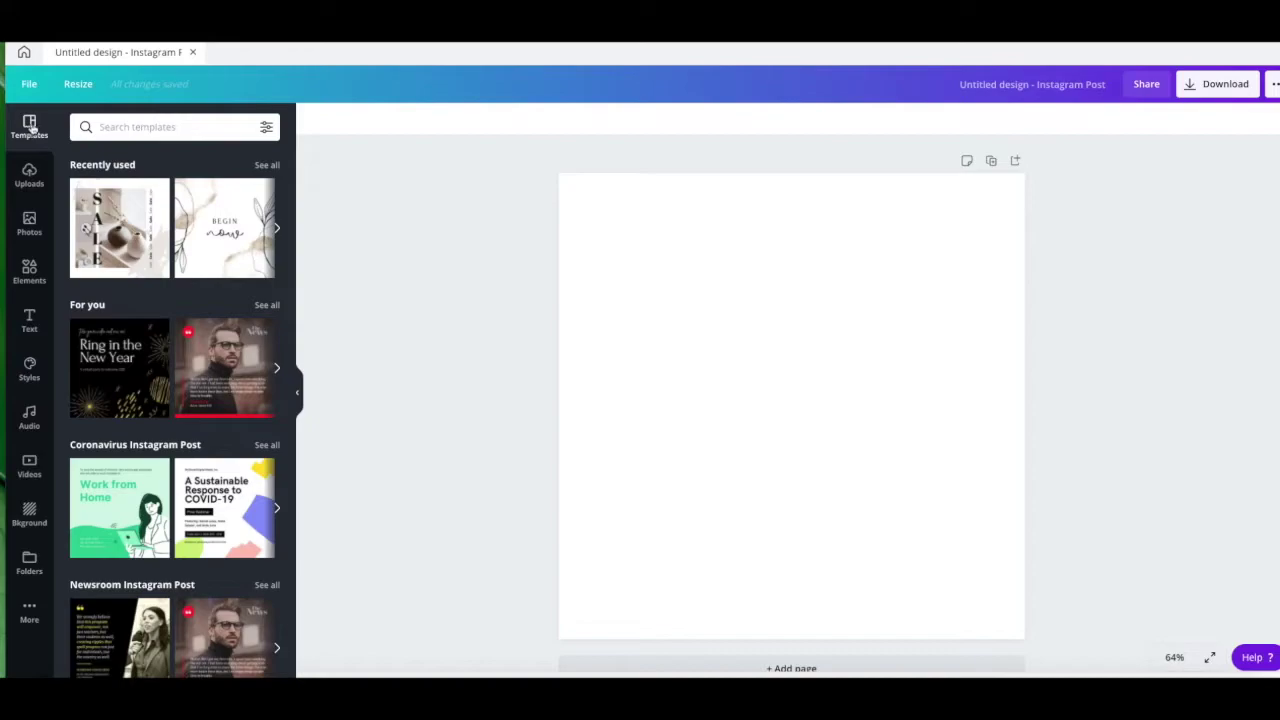
left_click_drag(290, 158, 291, 610)
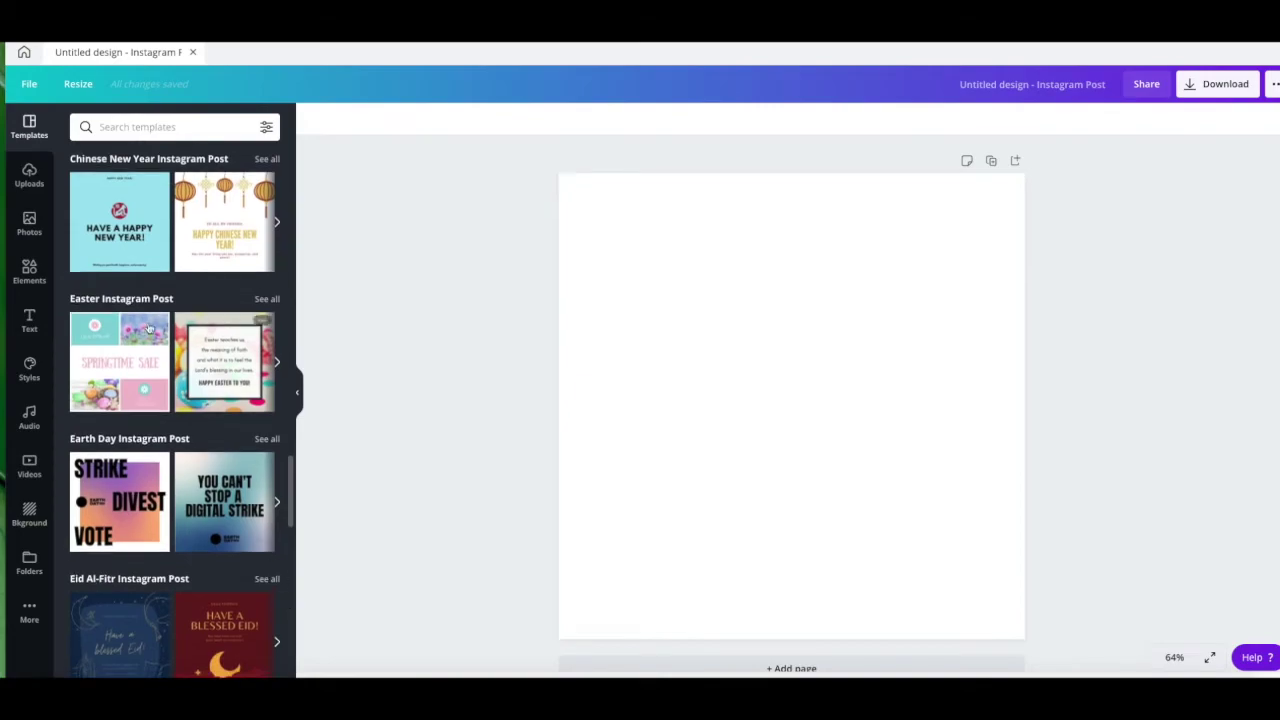
left_click(113, 369)
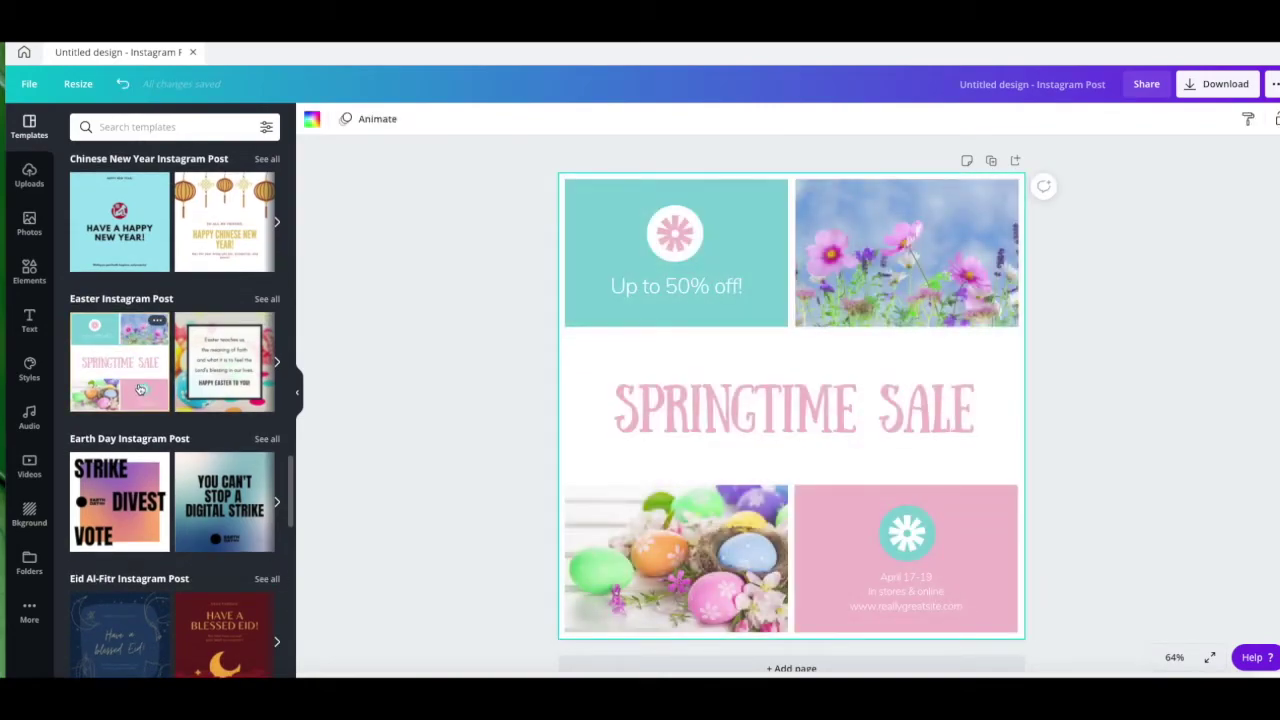
Delete the "SPRINGTIME SALE" headline from the middle of the design
left_click(703, 412)
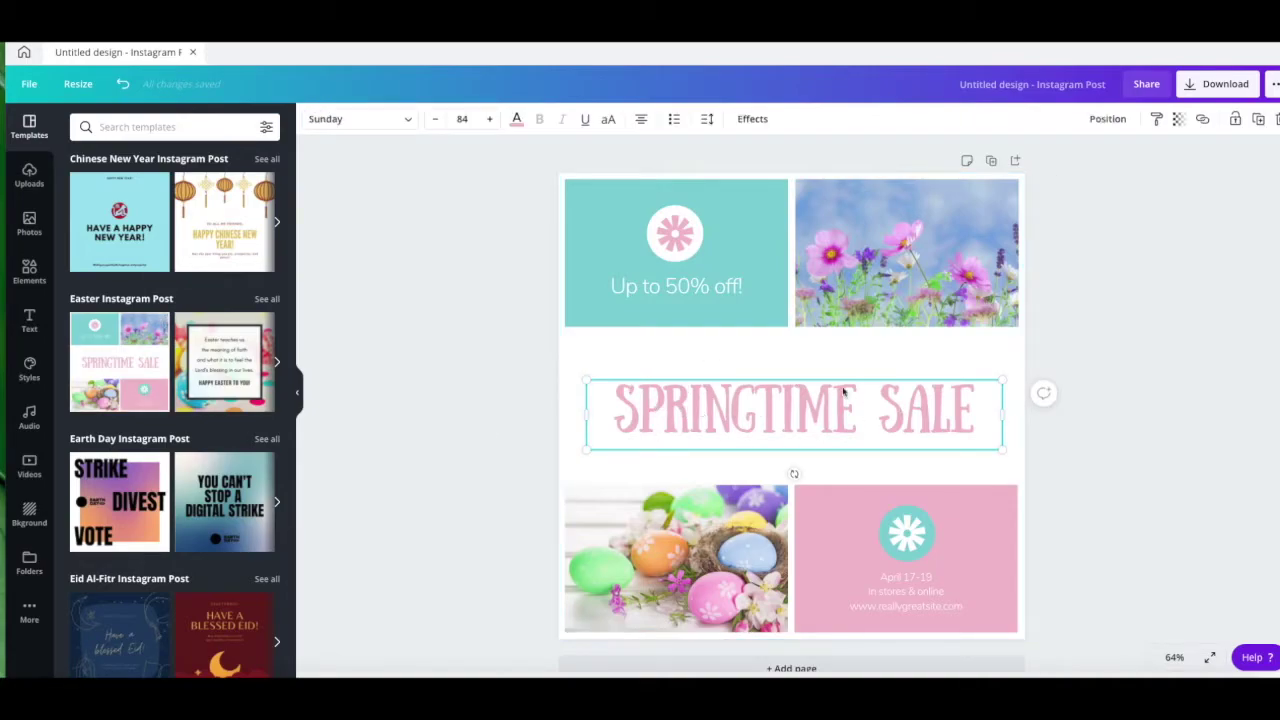
key("Delete")
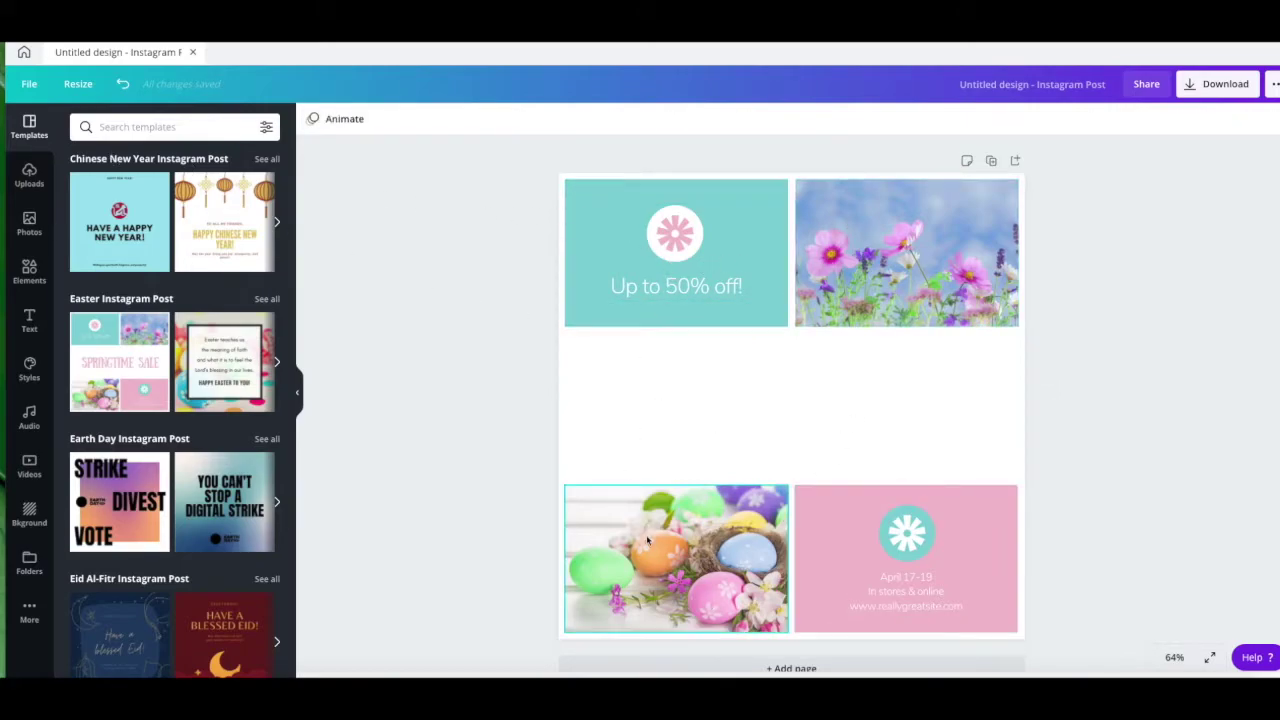
Find the alphabet frames among all available frames and add the letters S, P, R, I, N and G to the page
left_click(29, 272)
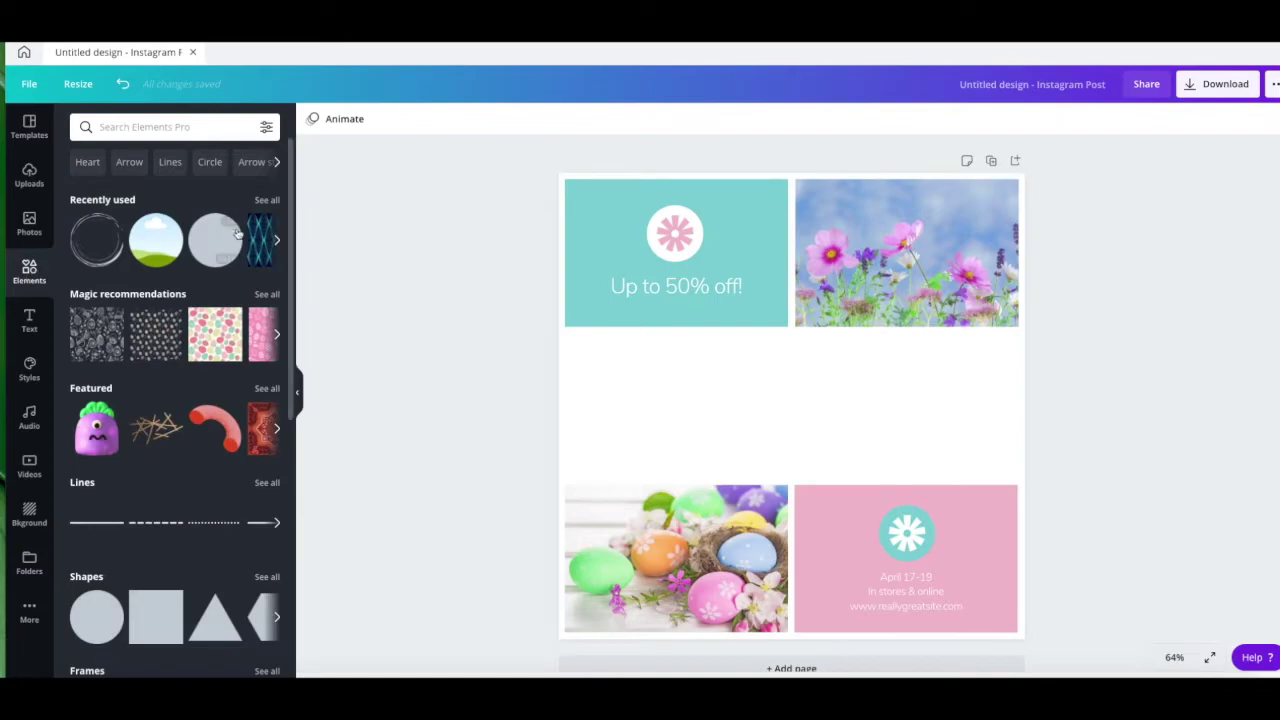
left_click_drag(291, 175, 299, 345)
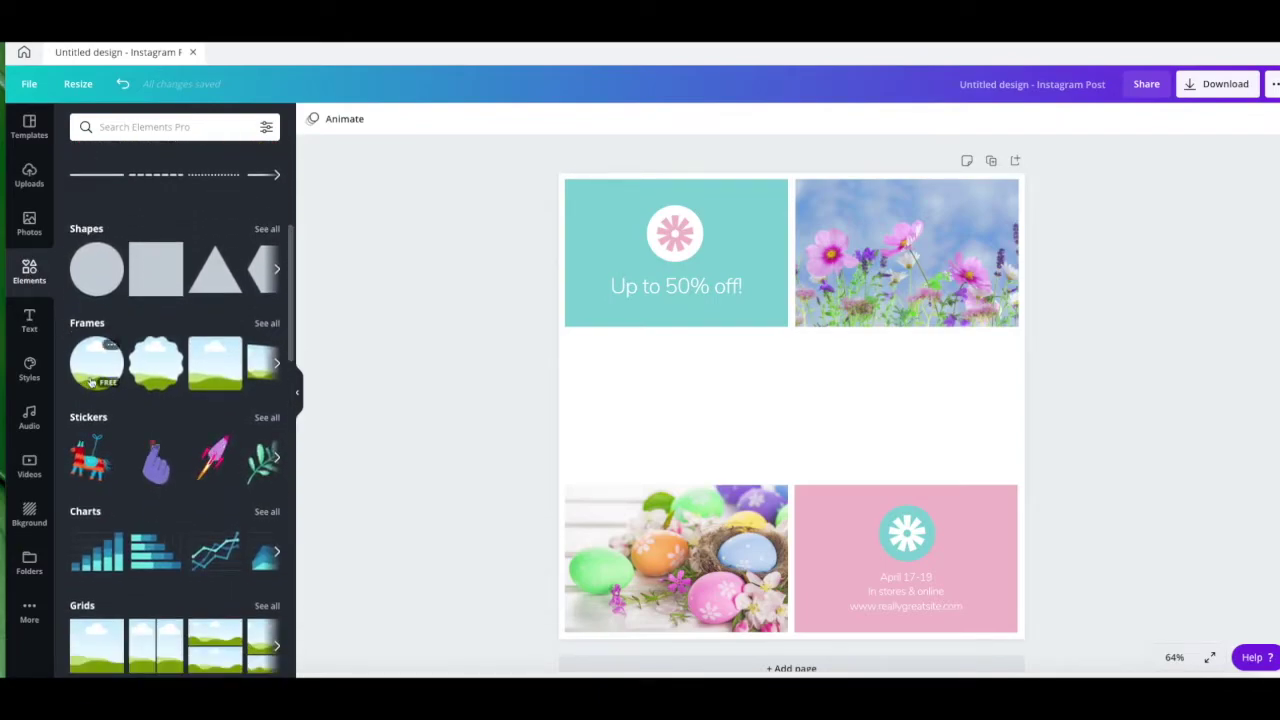
left_click(266, 324)
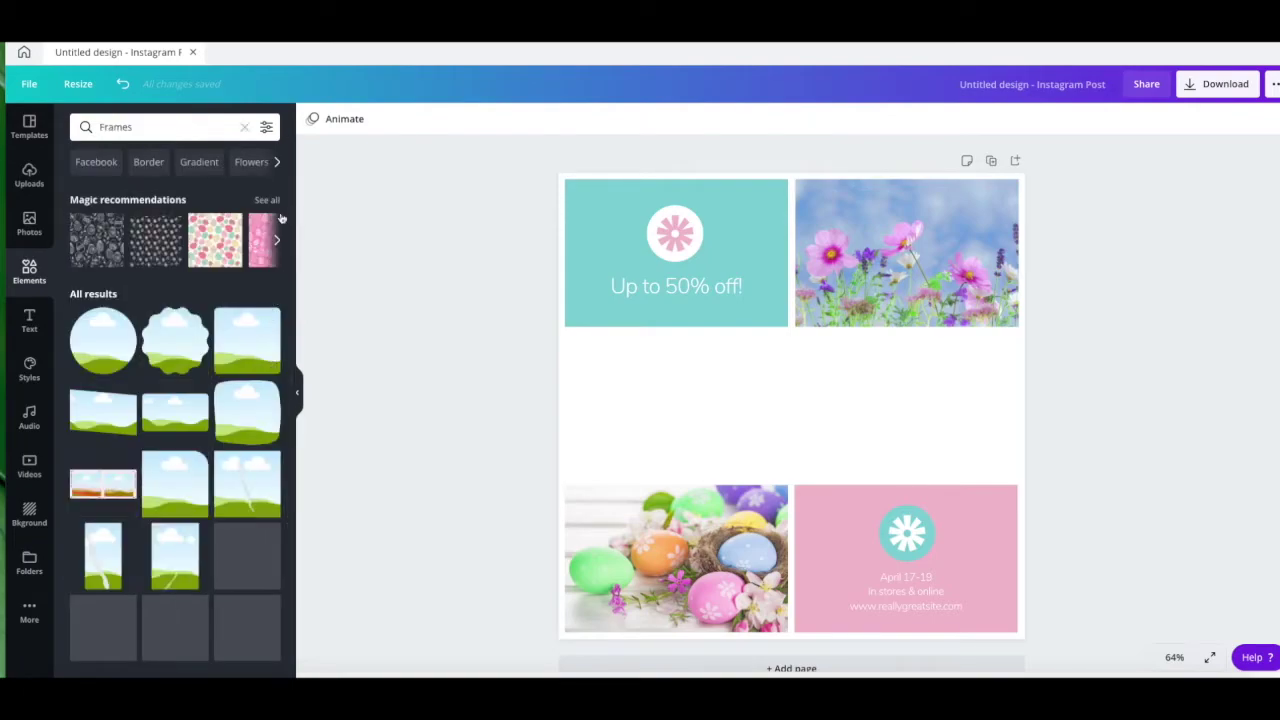
left_click_drag(291, 192, 286, 540)
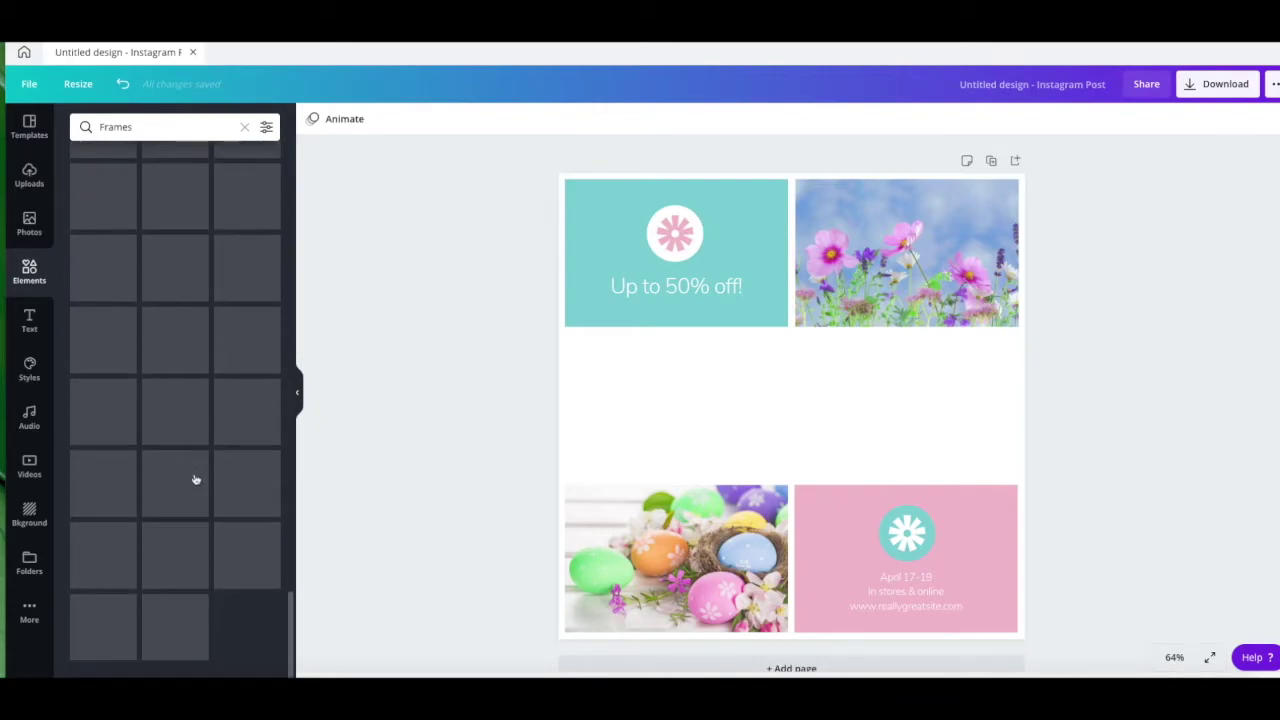
scroll(247, 453, "up", 5)
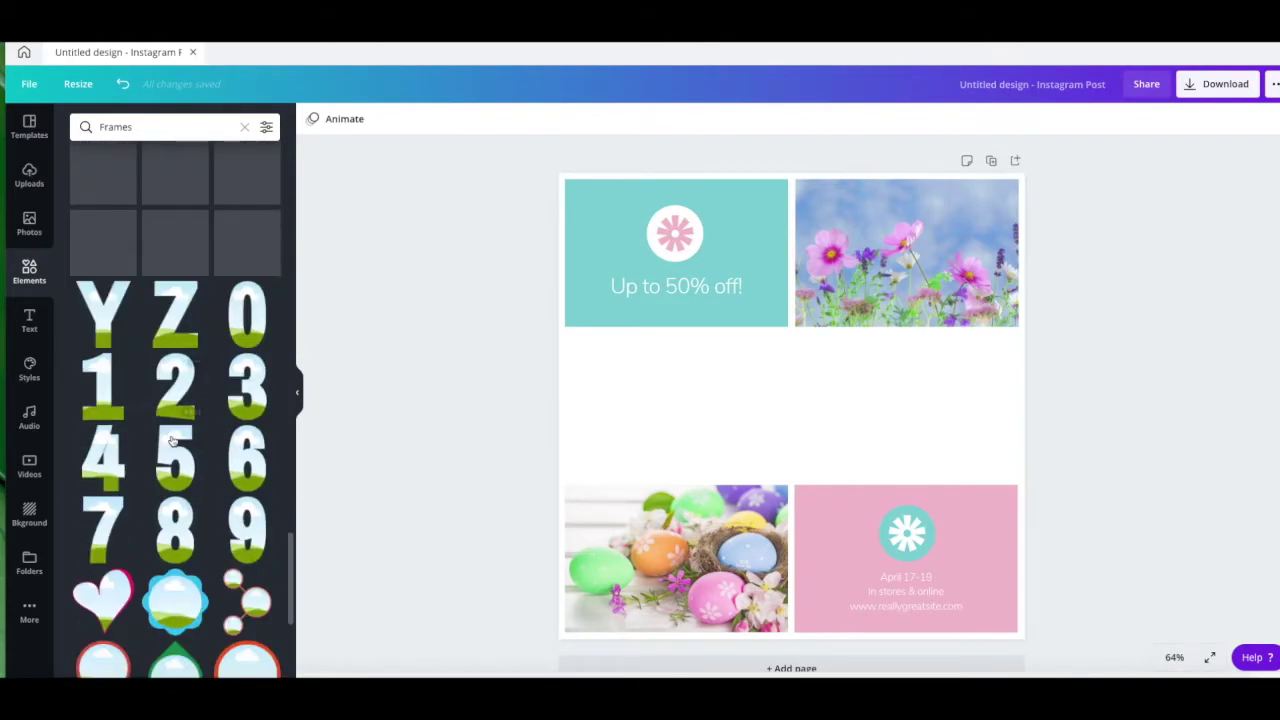
scroll(183, 493, "up", 1)
scroll(181, 493, "up", 5)
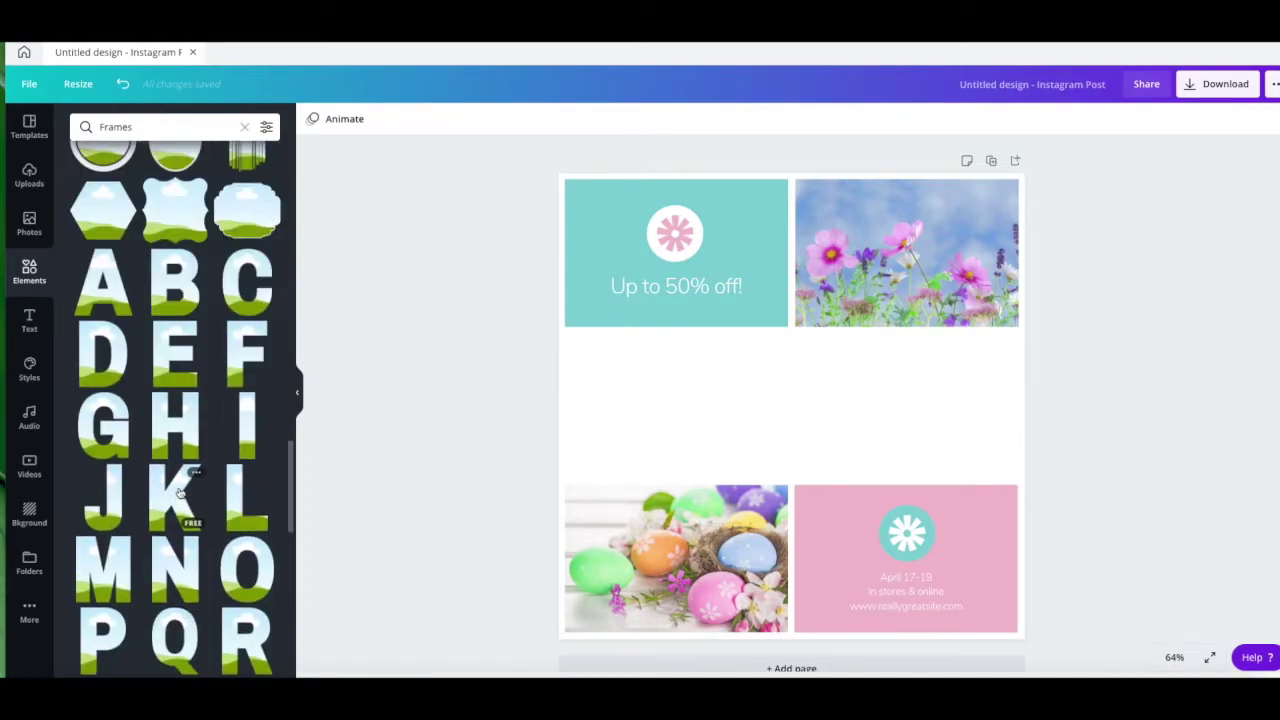
scroll(184, 496, "down", 1)
mouse_move(291, 493)
left_mouse_down()
mouse_move(283, 251)
mouse_move(264, 509)
left_mouse_up()
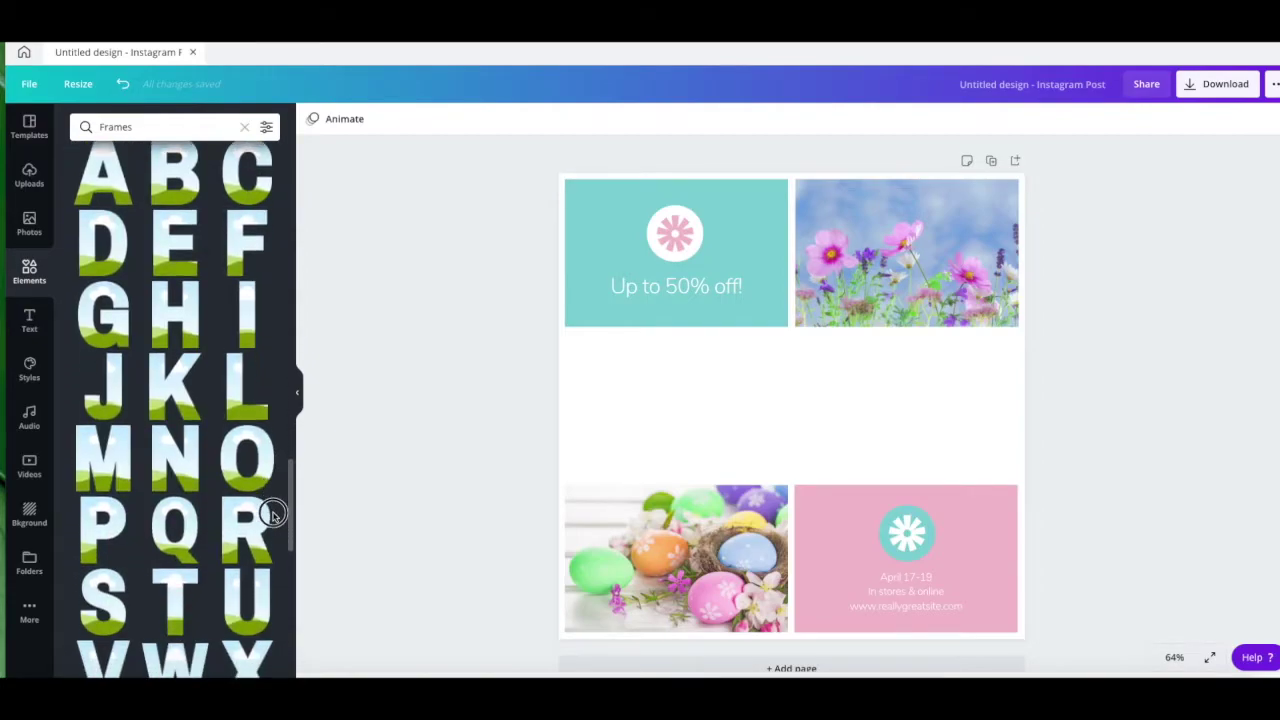
left_click(107, 597)
left_click(107, 519)
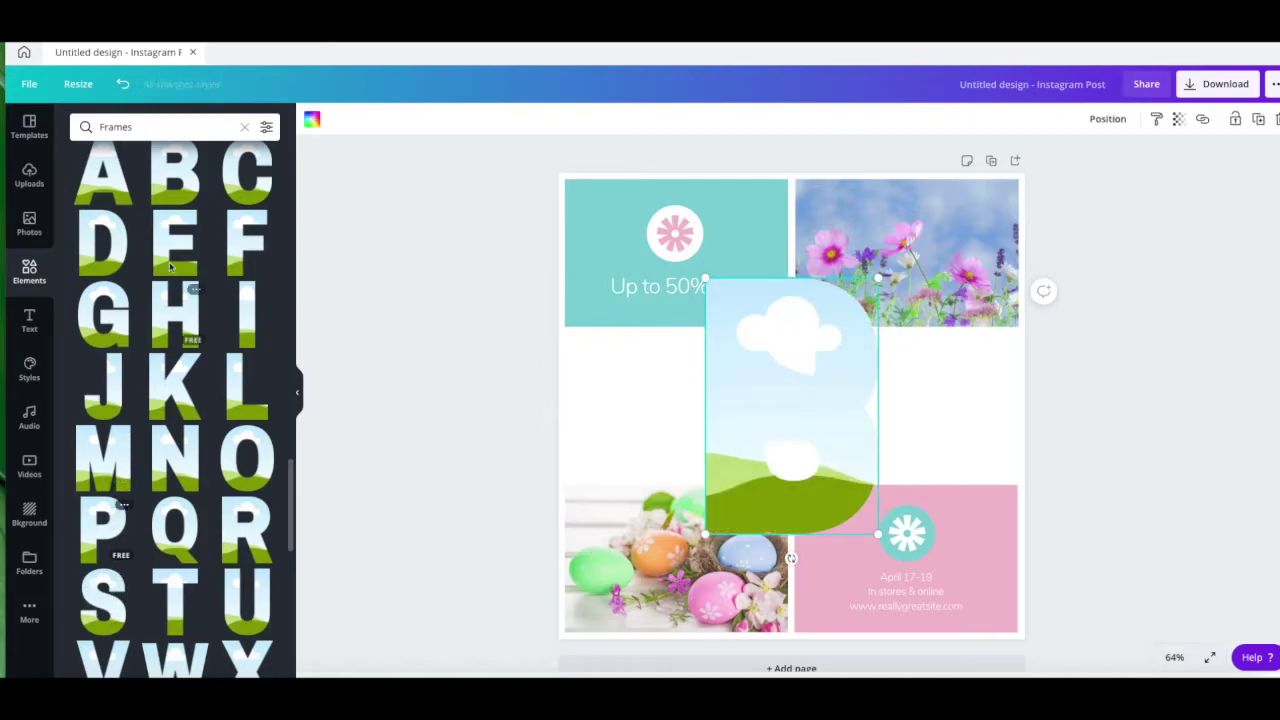
left_click(247, 518)
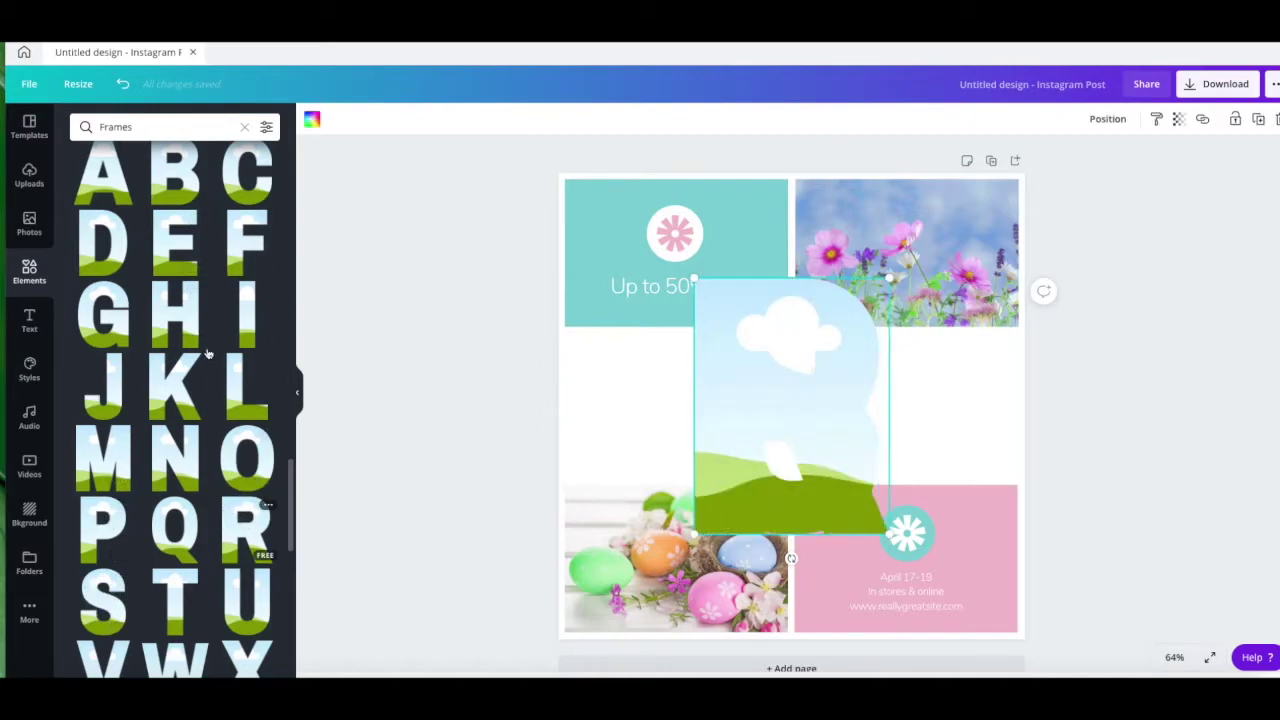
left_click(243, 312)
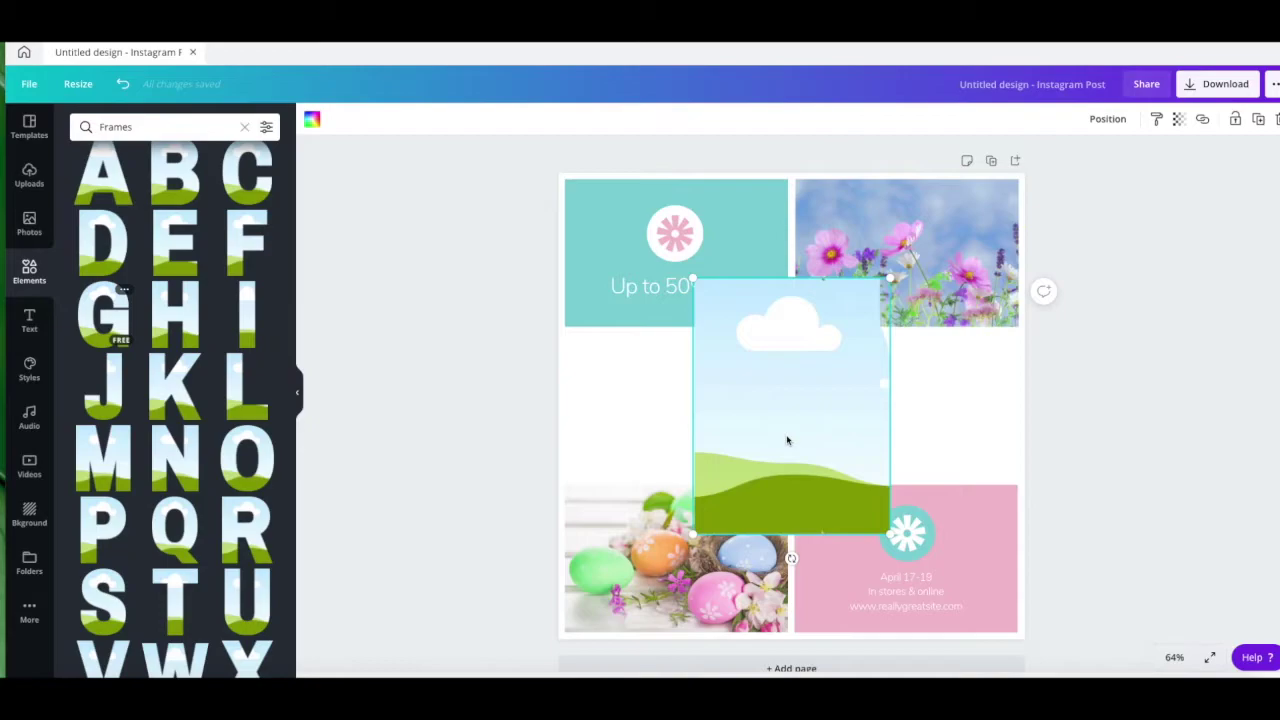
Lock the page background behind the letter frames and deselect it
left_click(624, 387)
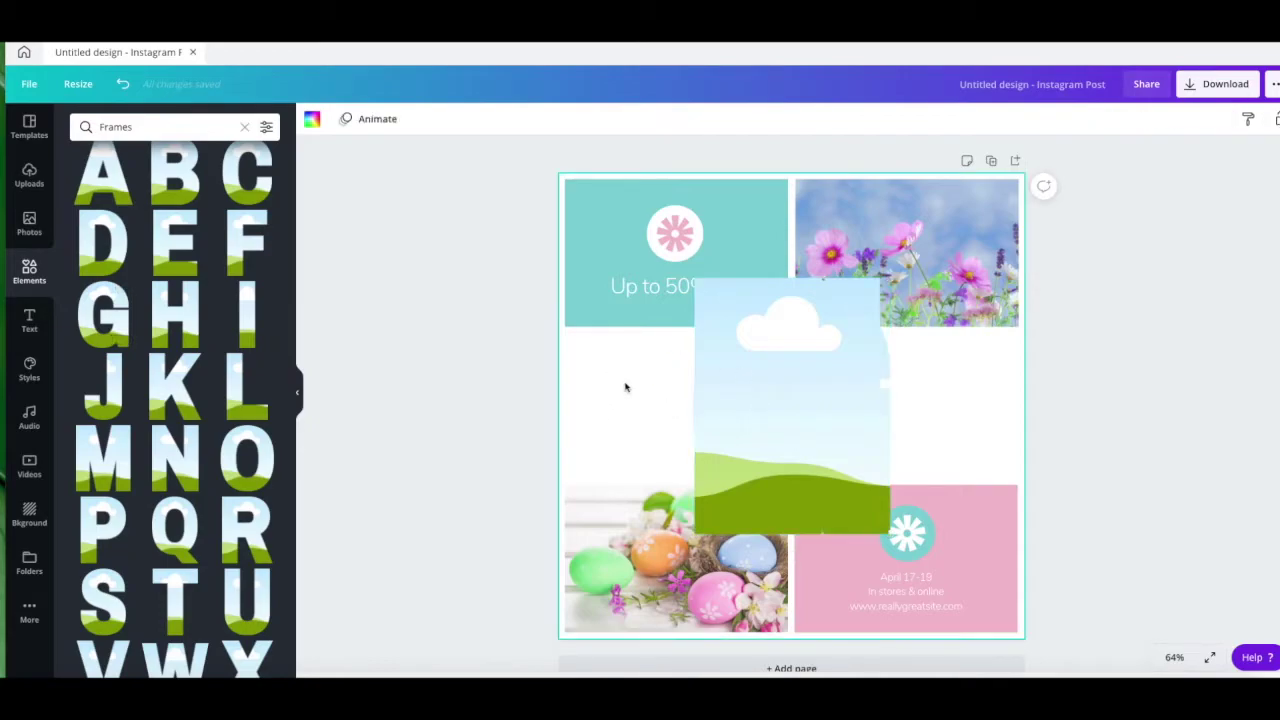
left_click(496, 404)
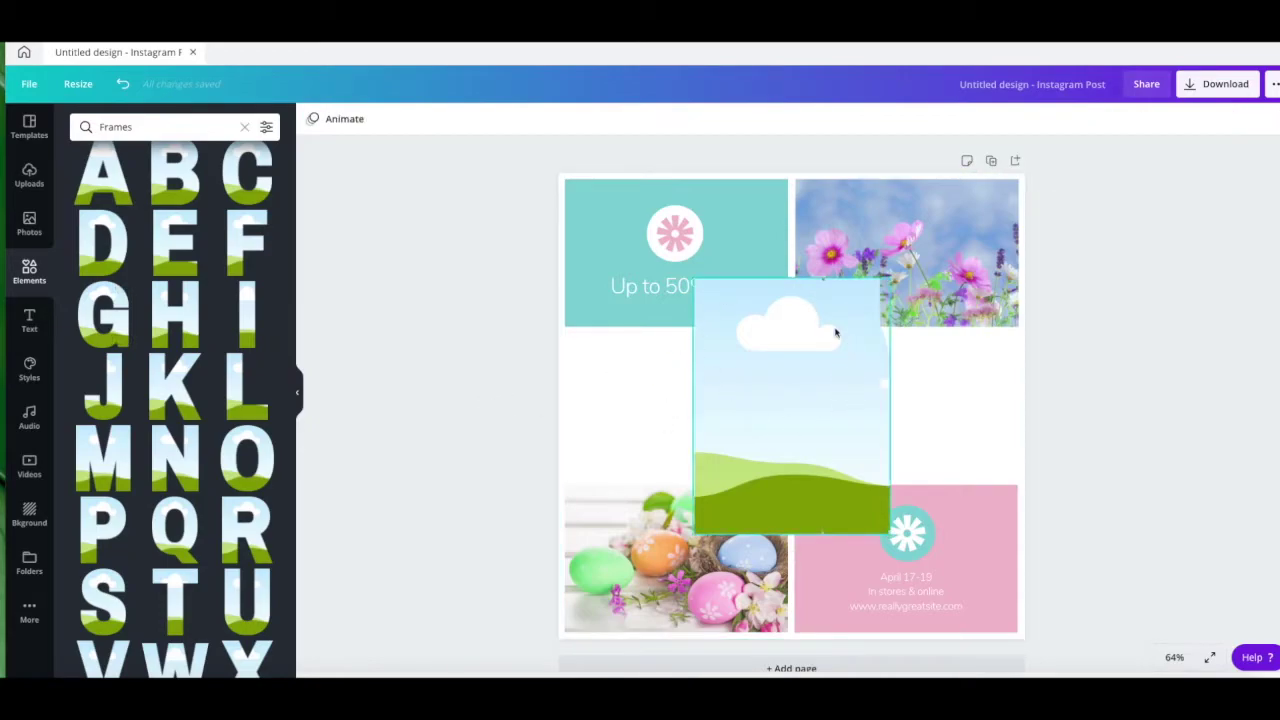
left_click(613, 408)
left_click_drag(611, 404, 641, 418)
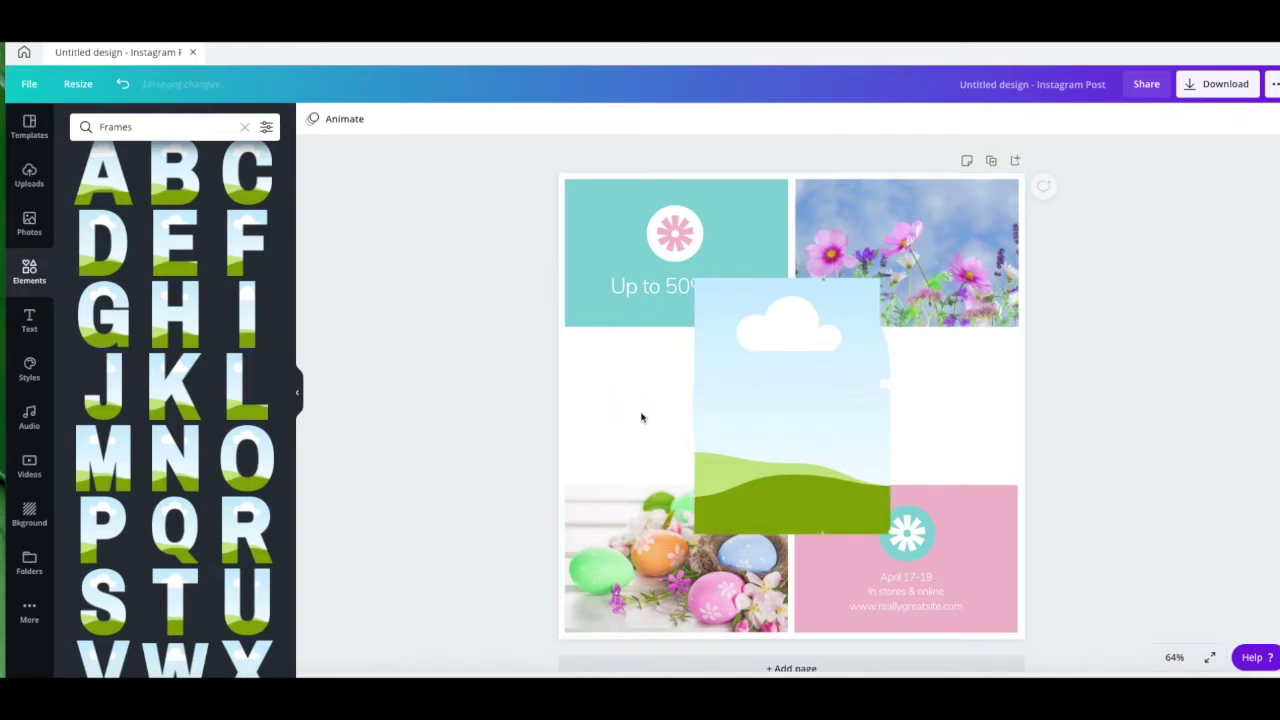
left_click(608, 398)
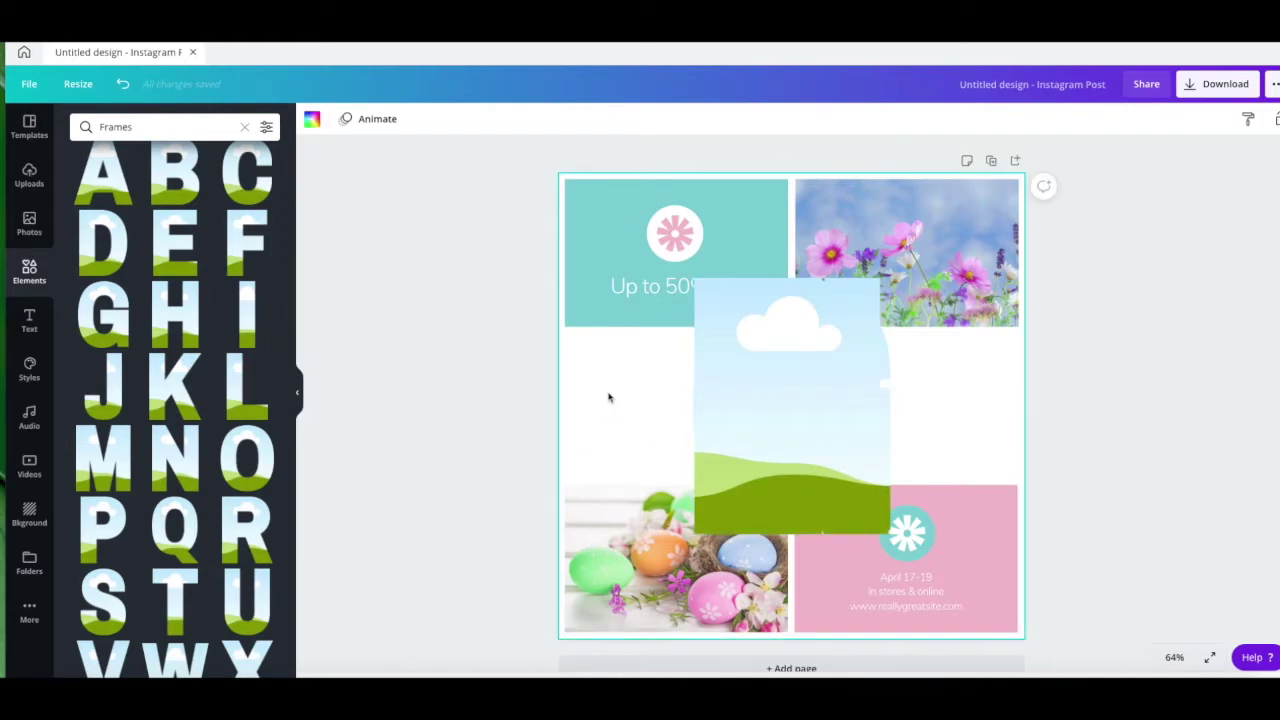
left_click(1274, 120)
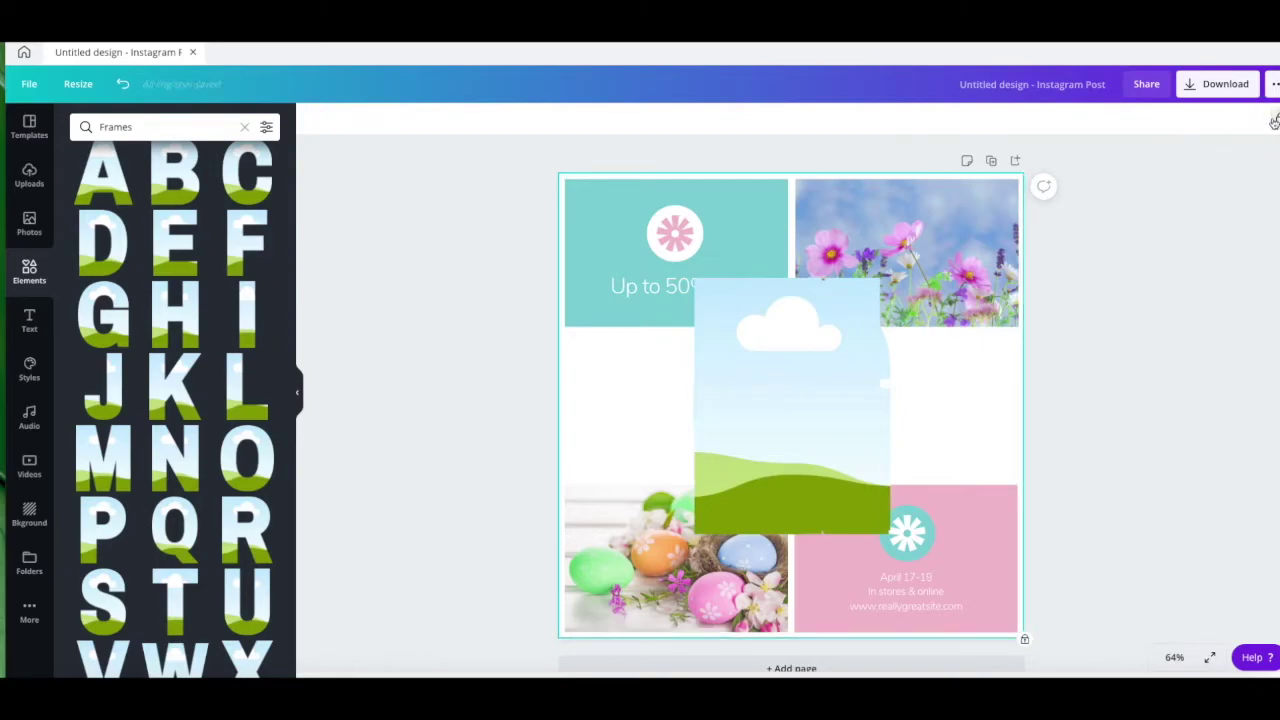
left_click(1130, 472)
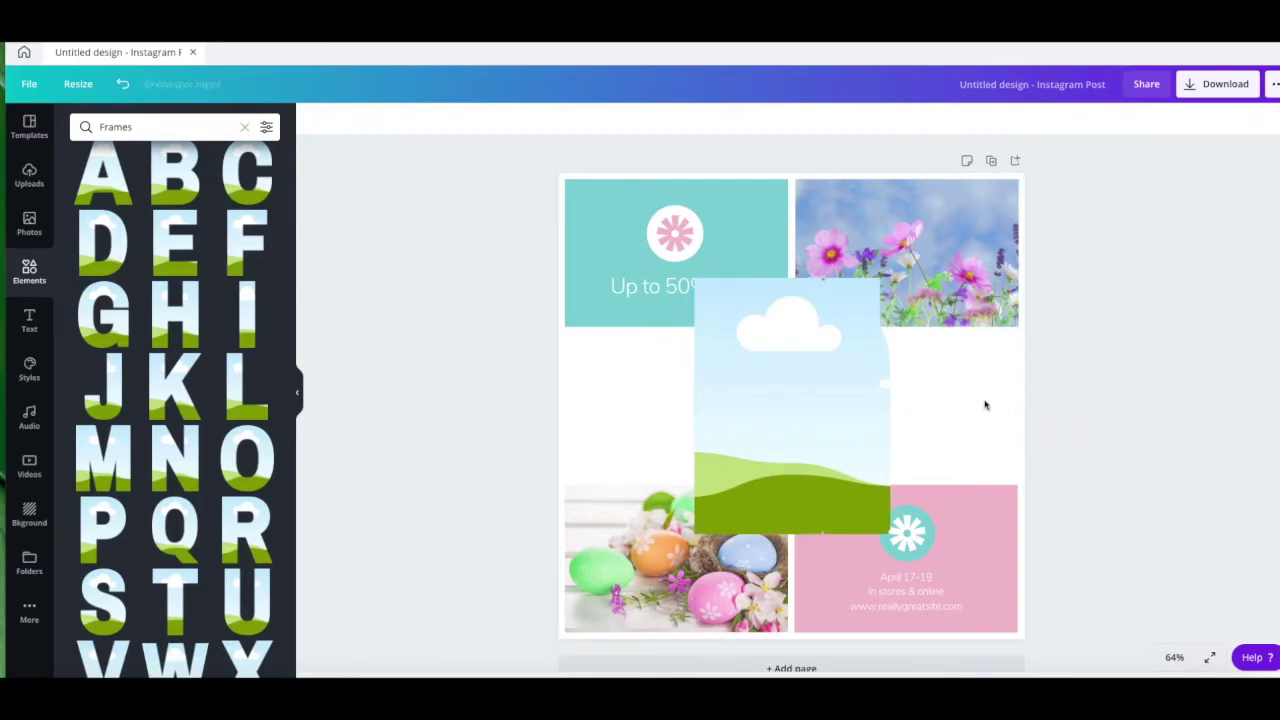
Select all the stacked letter frames together, shrink them and move them to the start of the white band
left_click_drag(1098, 400, 397, 413)
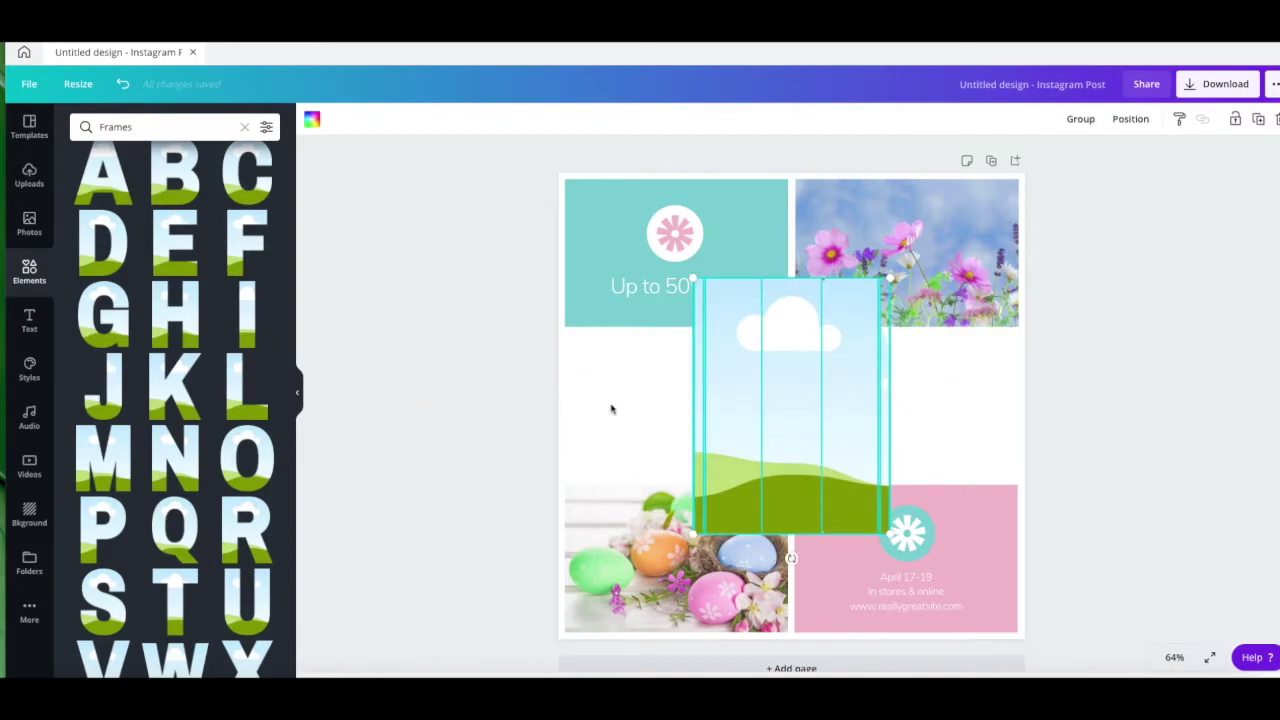
left_click_drag(470, 400, 1095, 376)
left_click_drag(692, 287, 790, 435)
left_click_drag(823, 505, 633, 434)
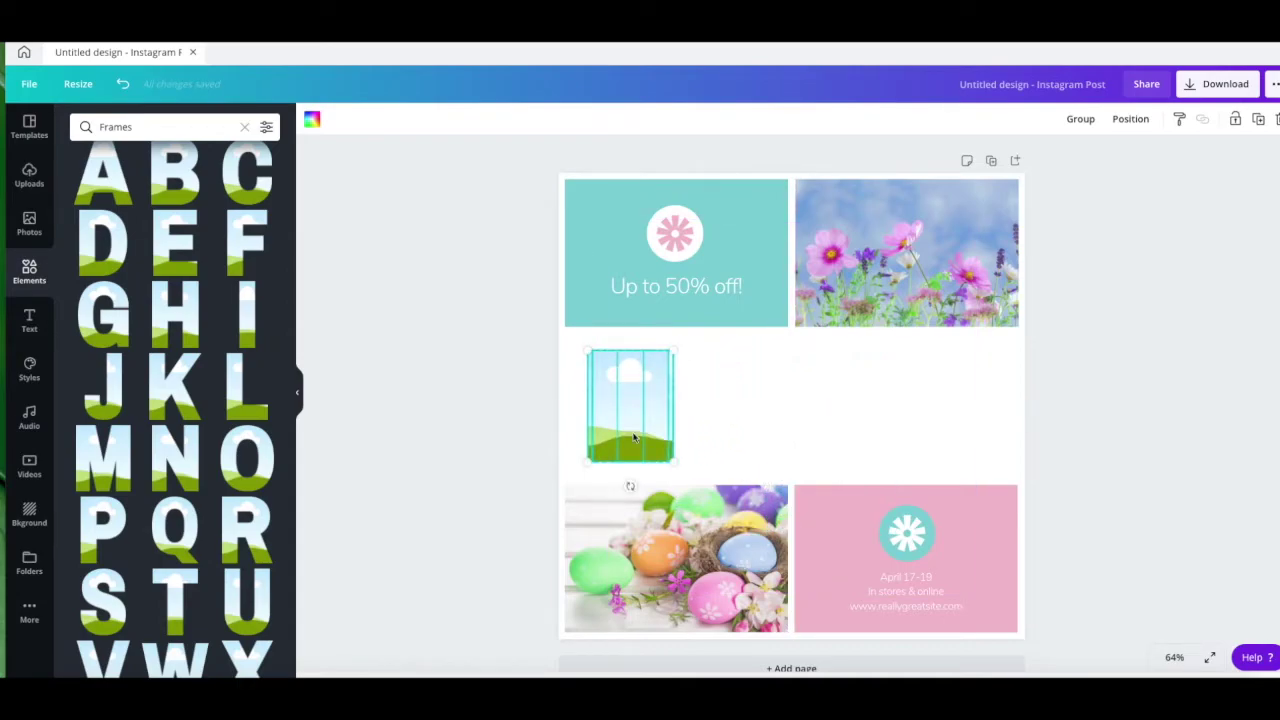
Spread the letter frames across the white band to spell SPRING and resize them together to fit
left_click(732, 405)
left_click_drag(643, 403, 791, 402)
left_click_drag(560, 411, 1045, 430)
left_click_drag(572, 350, 606, 361)
left_click_drag(751, 417, 970, 407)
left_click(774, 403)
left_click(851, 403)
left_click(937, 409)
left_click(750, 395)
Fine-tune the positions of individual letter frames, including R, I and S, to even out the spacing of SPRING
left_click_drag(752, 396, 752, 399)
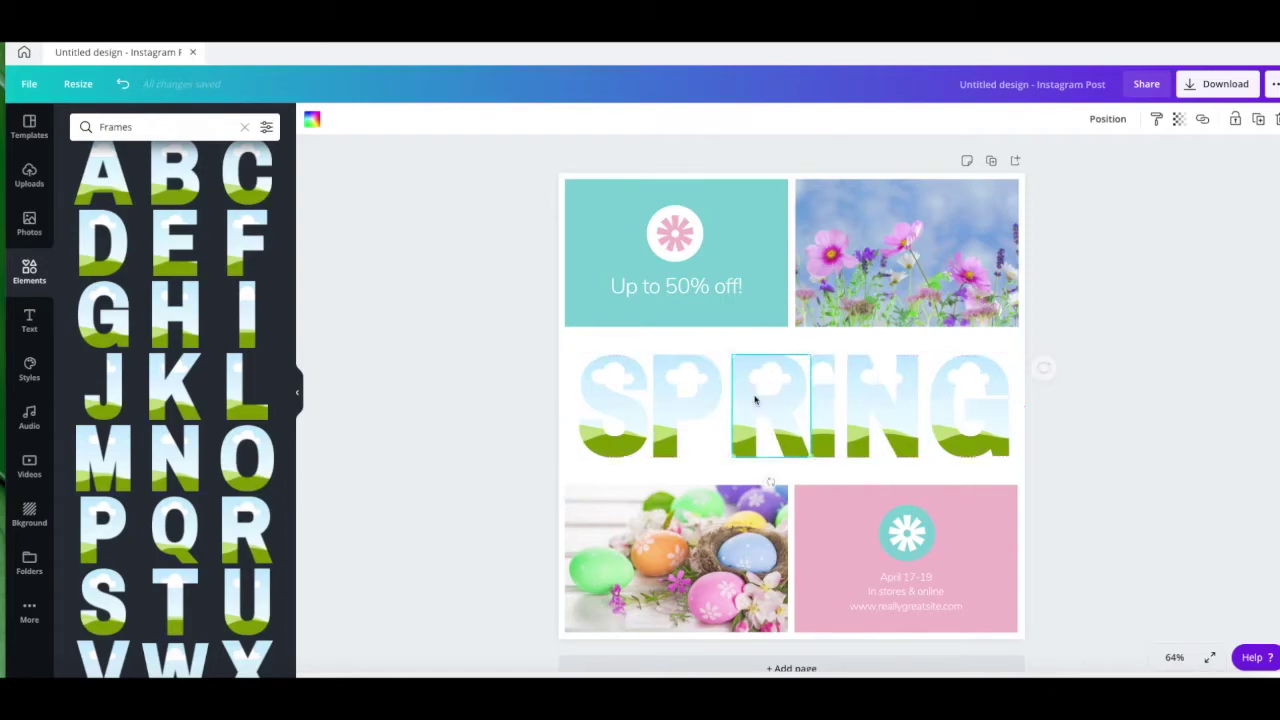
left_click(825, 421)
left_click_drag(825, 421, 827, 420)
left_click(884, 430)
left_click(829, 418)
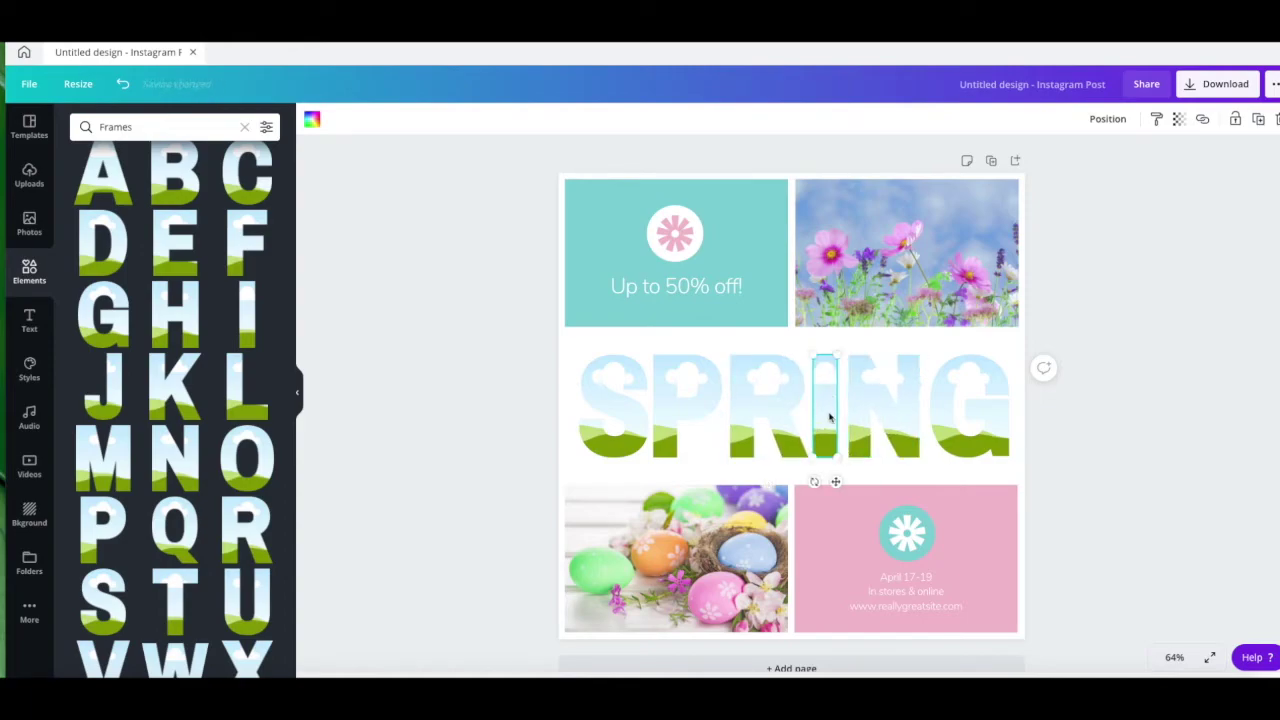
left_click(598, 415)
key("Left")
key("Left")
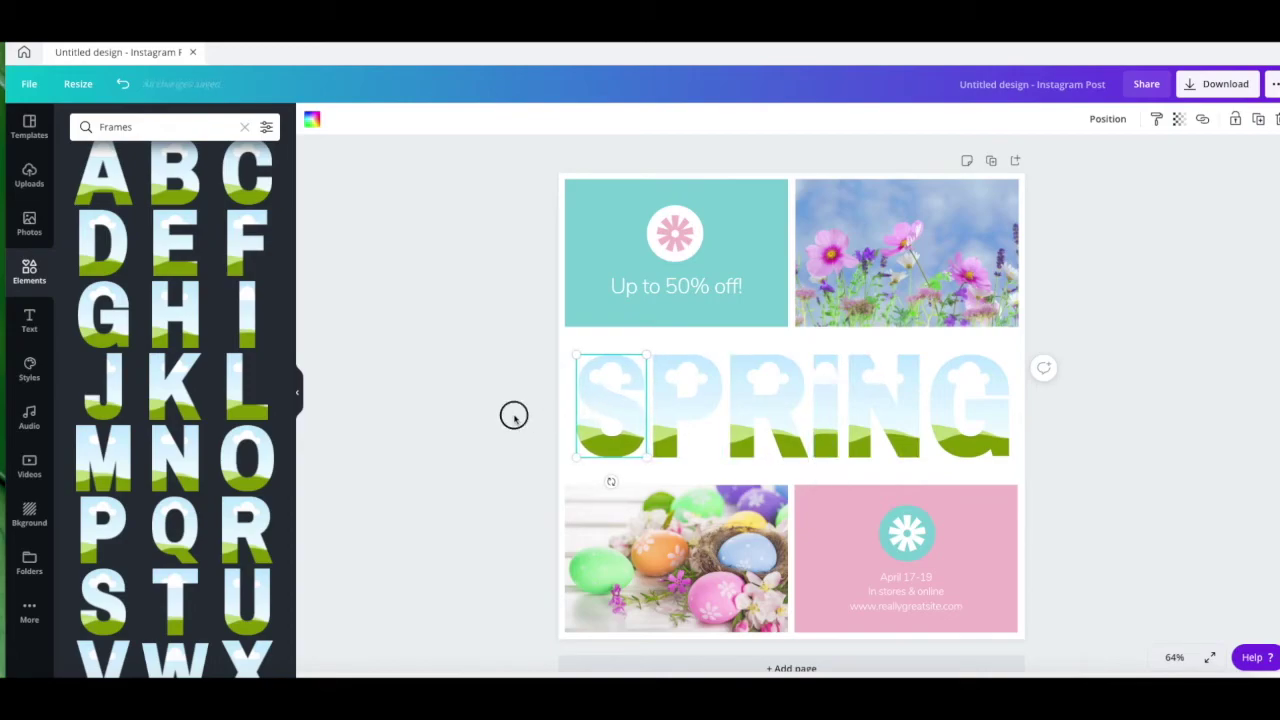
left_click(514, 416)
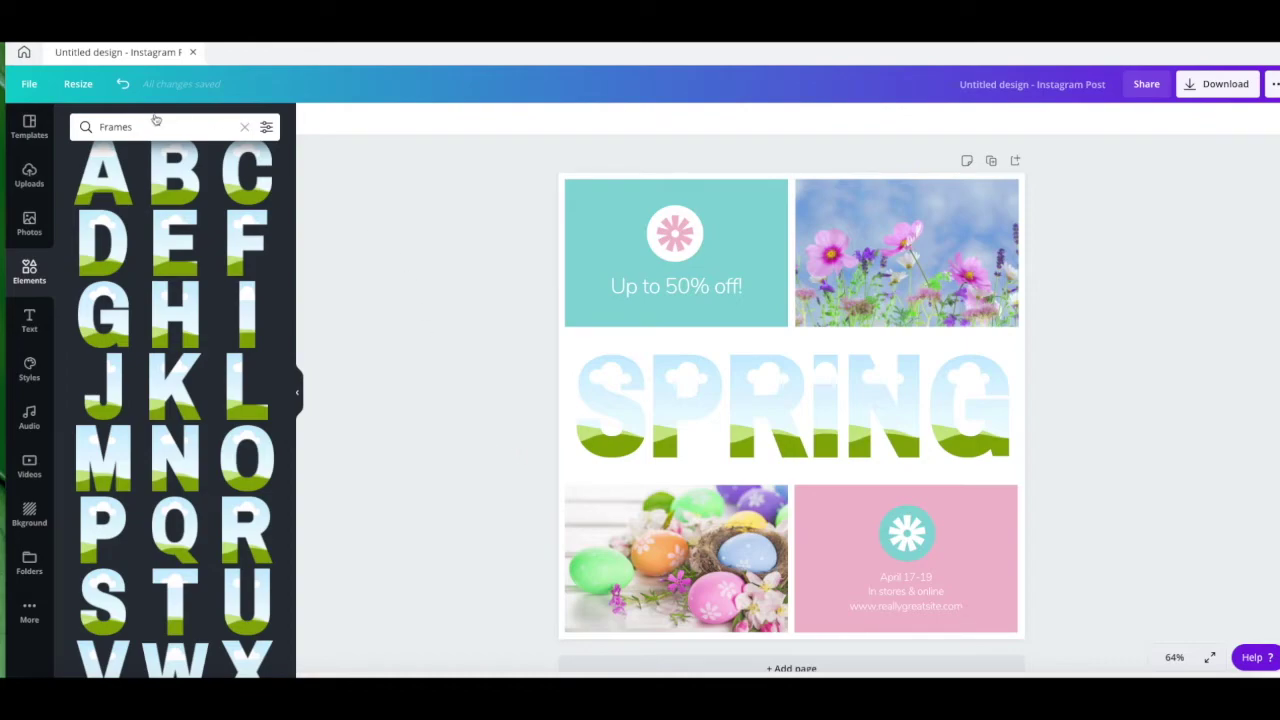
Search the photo library for "flower"
left_click(29, 226)
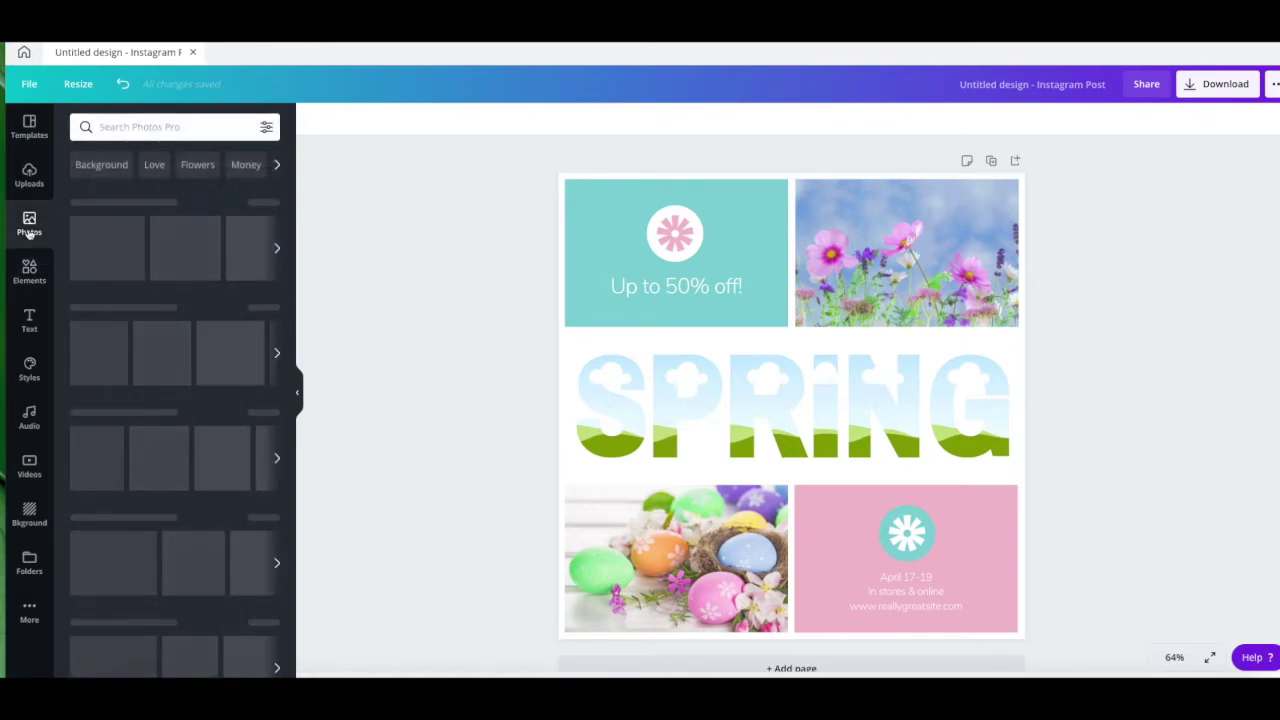
left_click(146, 127)
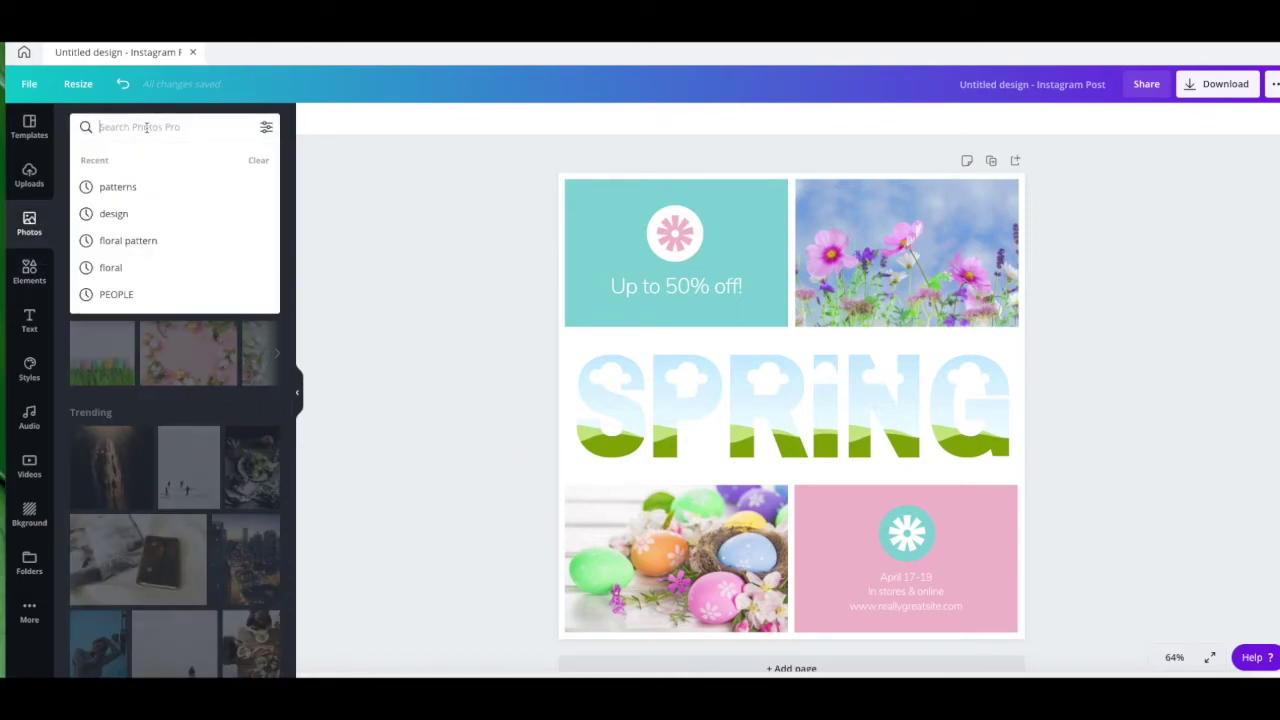
type("flow")
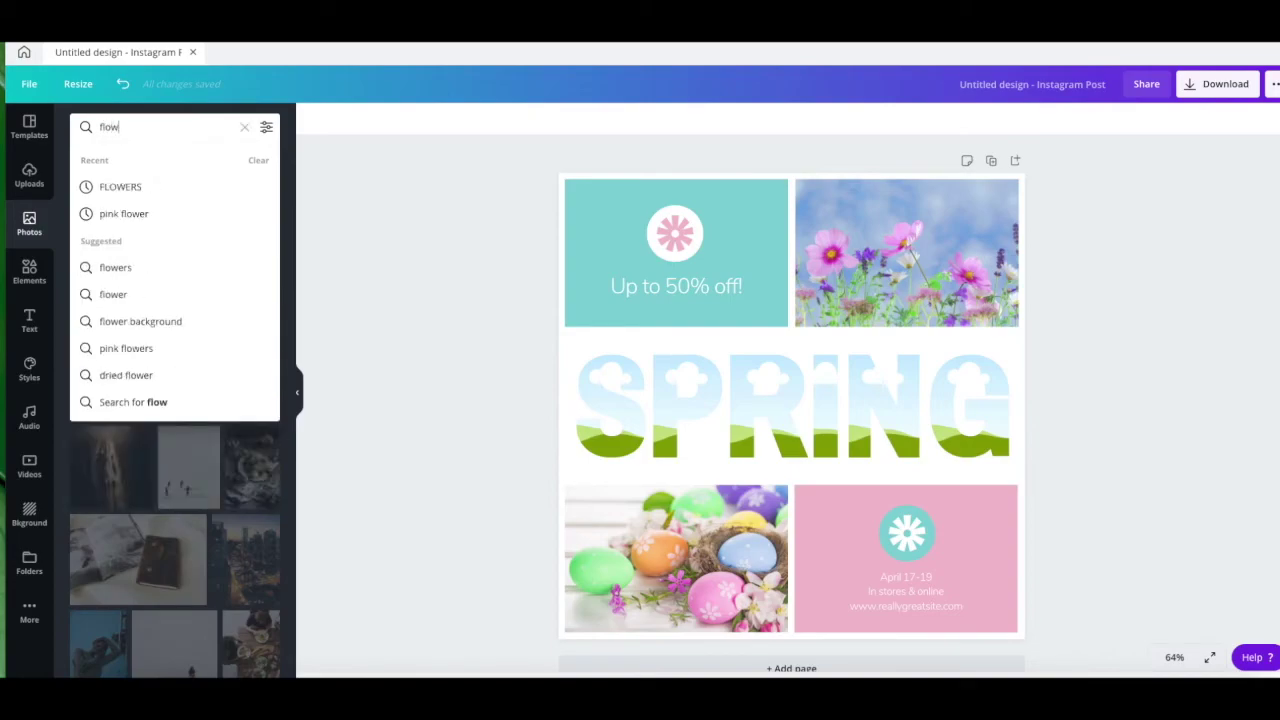
type("er")
key("Return")
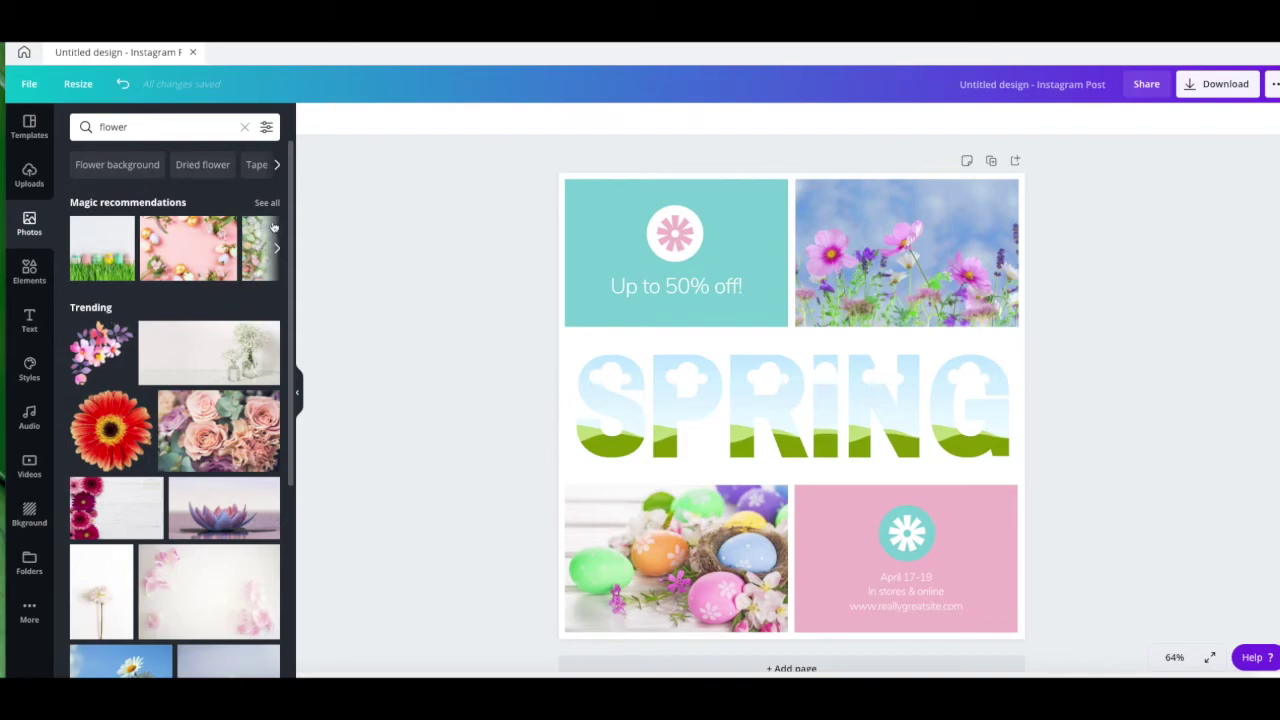
Fill the R frame with the pink heather photo and the S frame with the photo of orange flowers on purple
left_click_drag(290, 212, 290, 500)
left_click(110, 342)
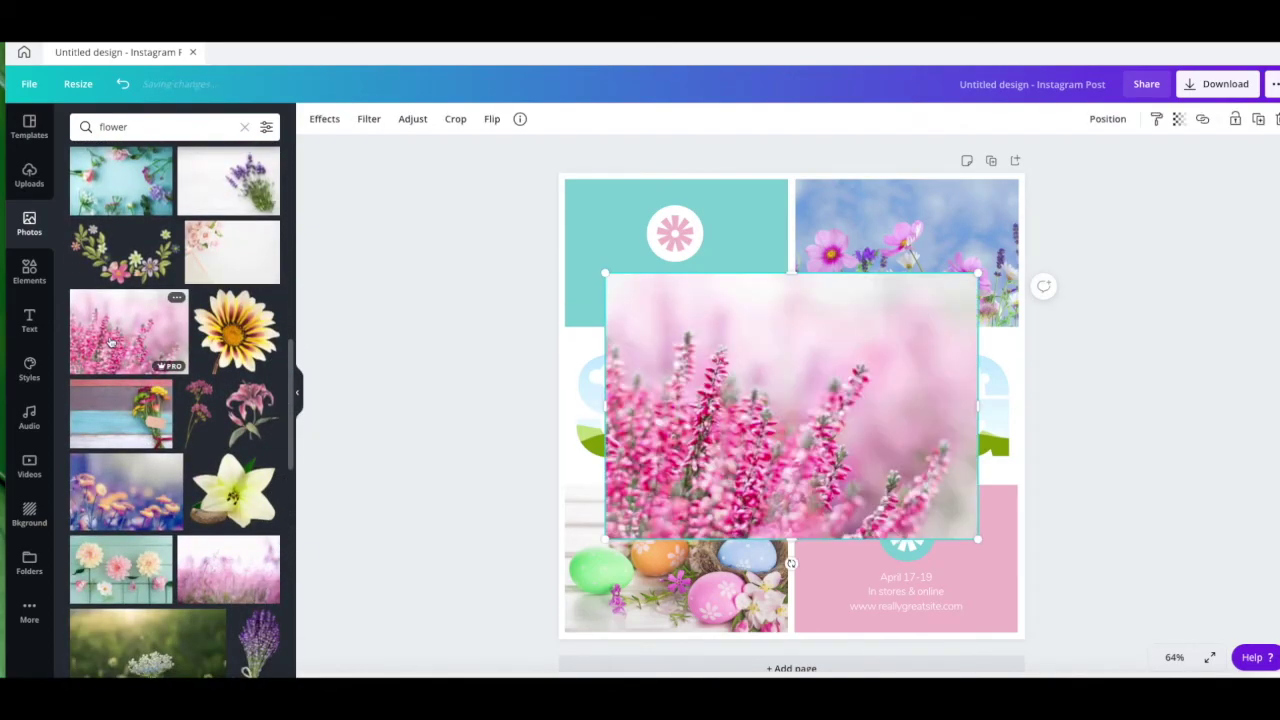
left_click_drag(725, 420, 772, 412)
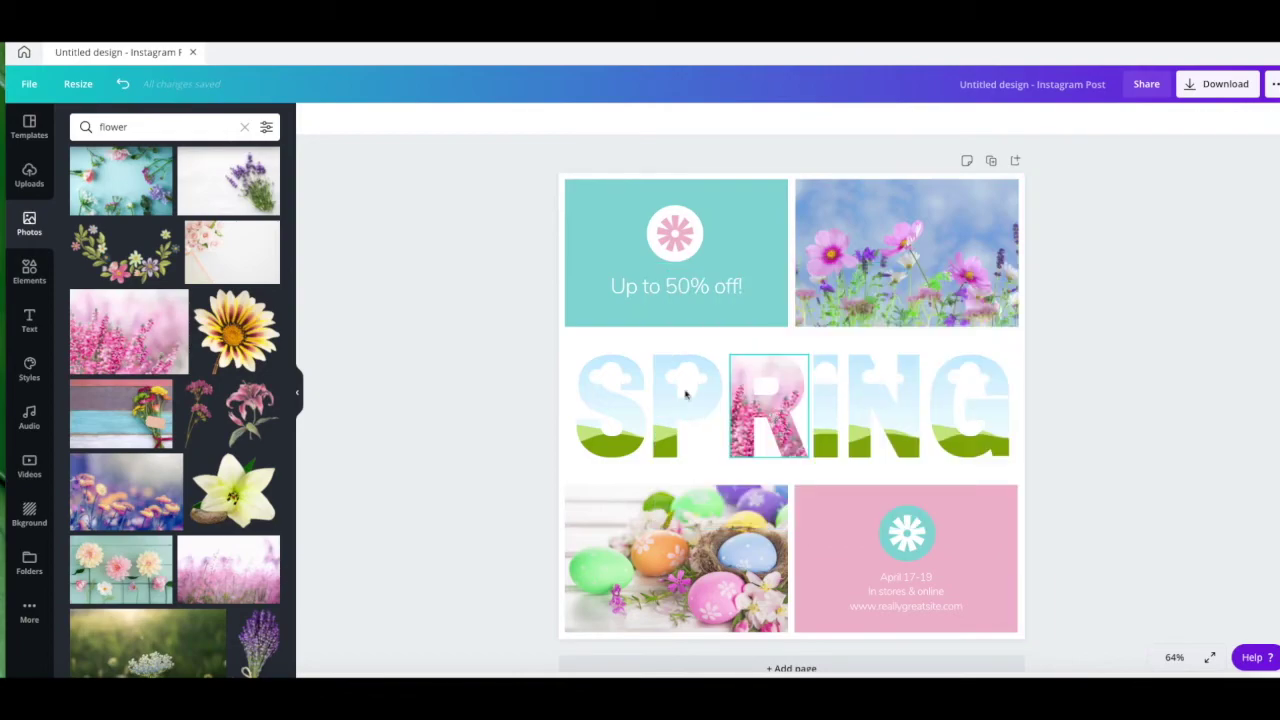
left_click(115, 505)
left_click_drag(735, 417, 613, 412)
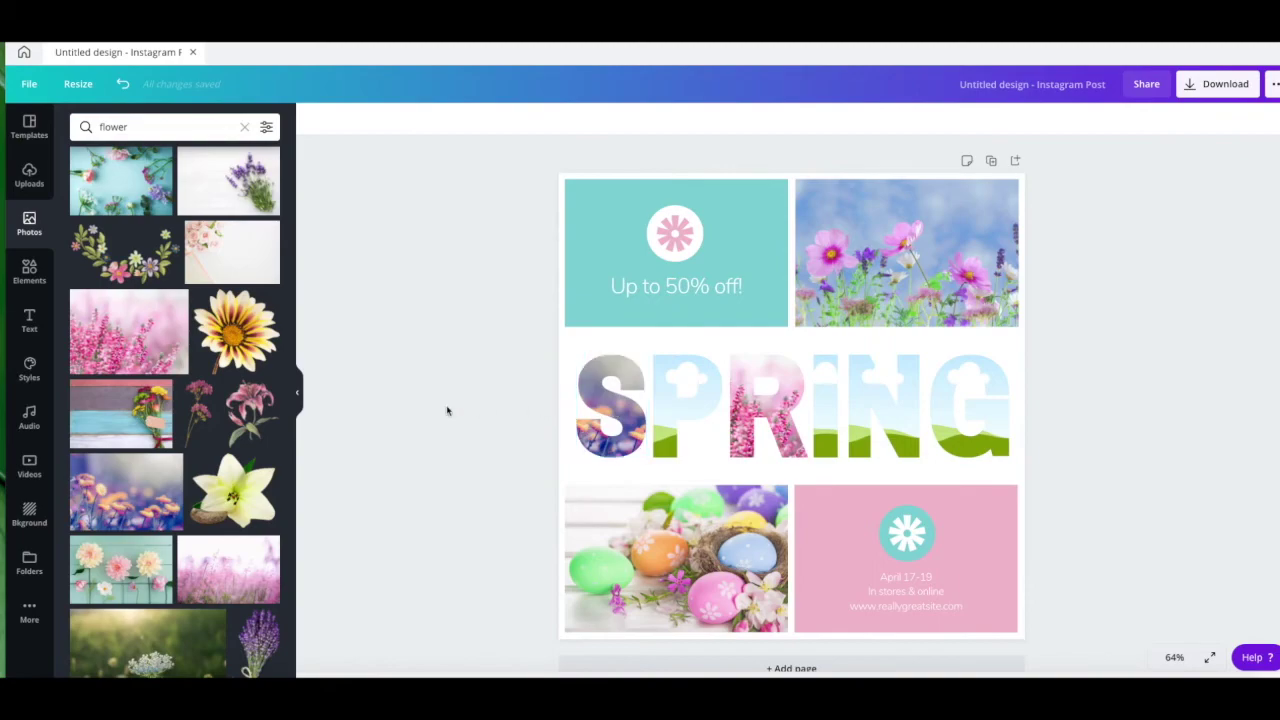
Fill the P frame with the photo of a white flower cluster on a dark green meadow
scroll(160, 540, "down", 2)
left_click(131, 494)
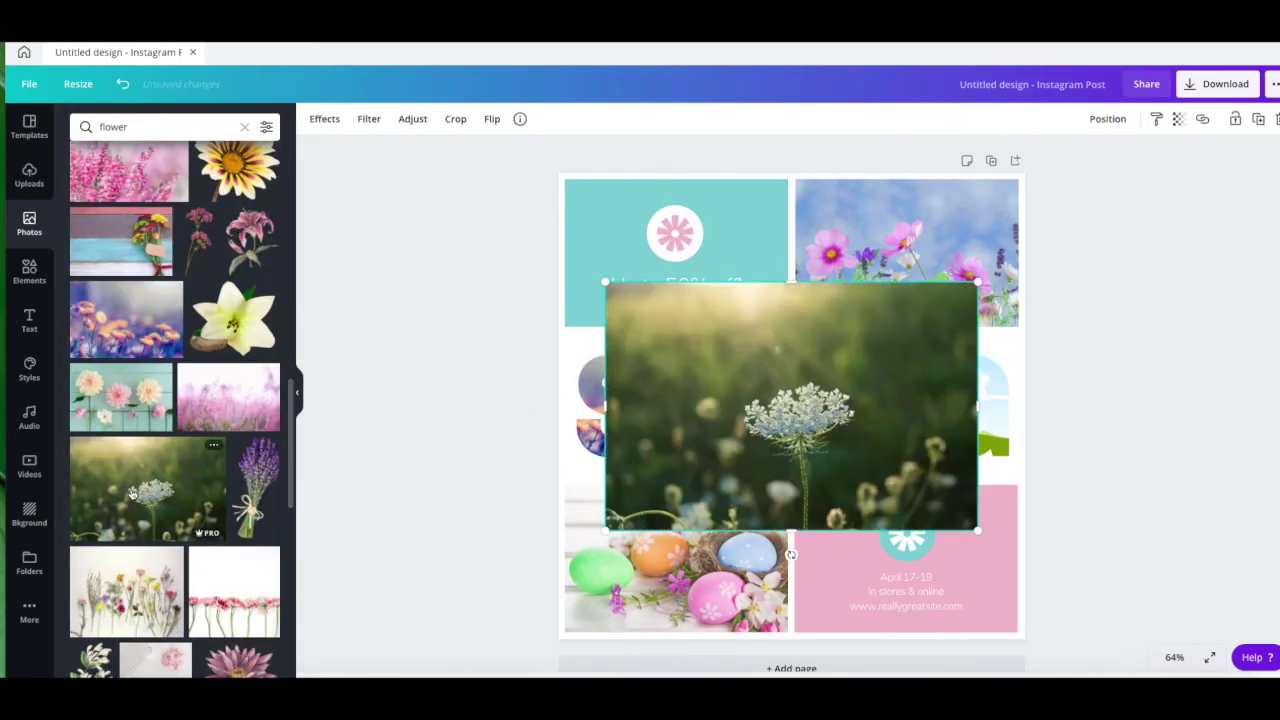
mouse_move(727, 388)
left_mouse_down()
mouse_move(622, 377)
mouse_move(712, 392)
left_mouse_up()
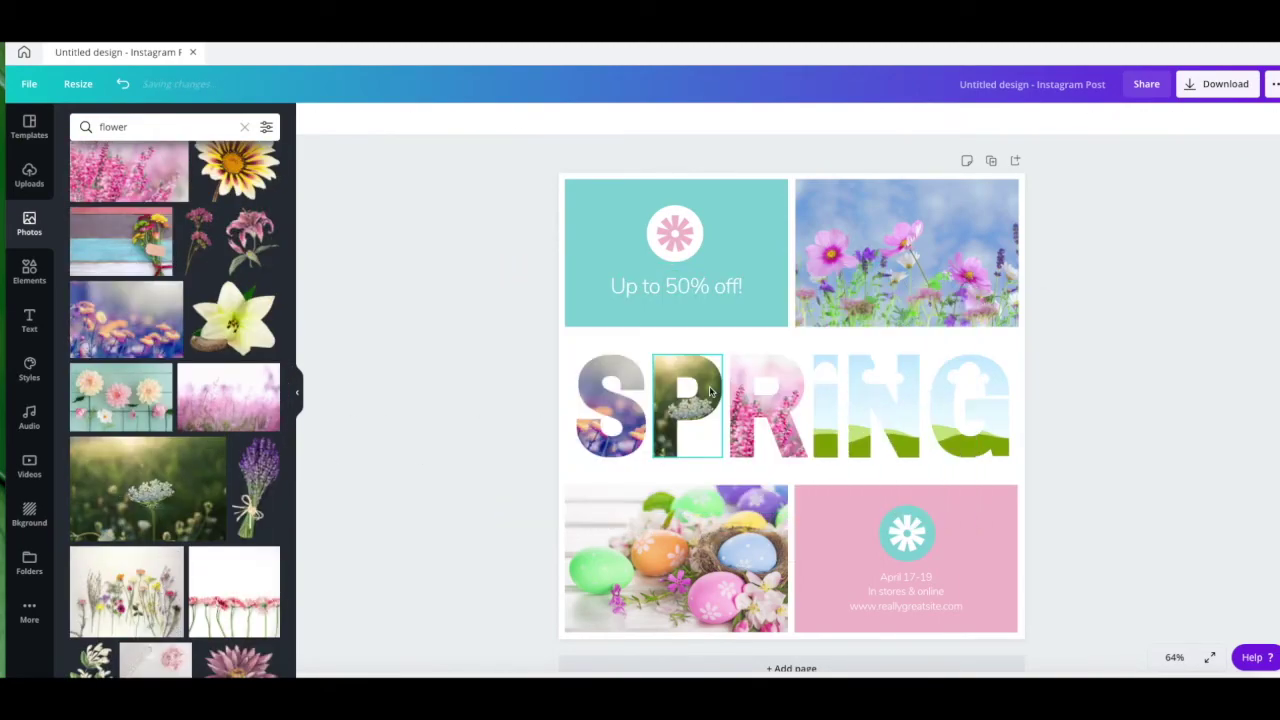
Fill the N frame with the orange flowers on a dark background and the G frame with the dense pink and green flower photo
scroll(172, 560, "down", 4)
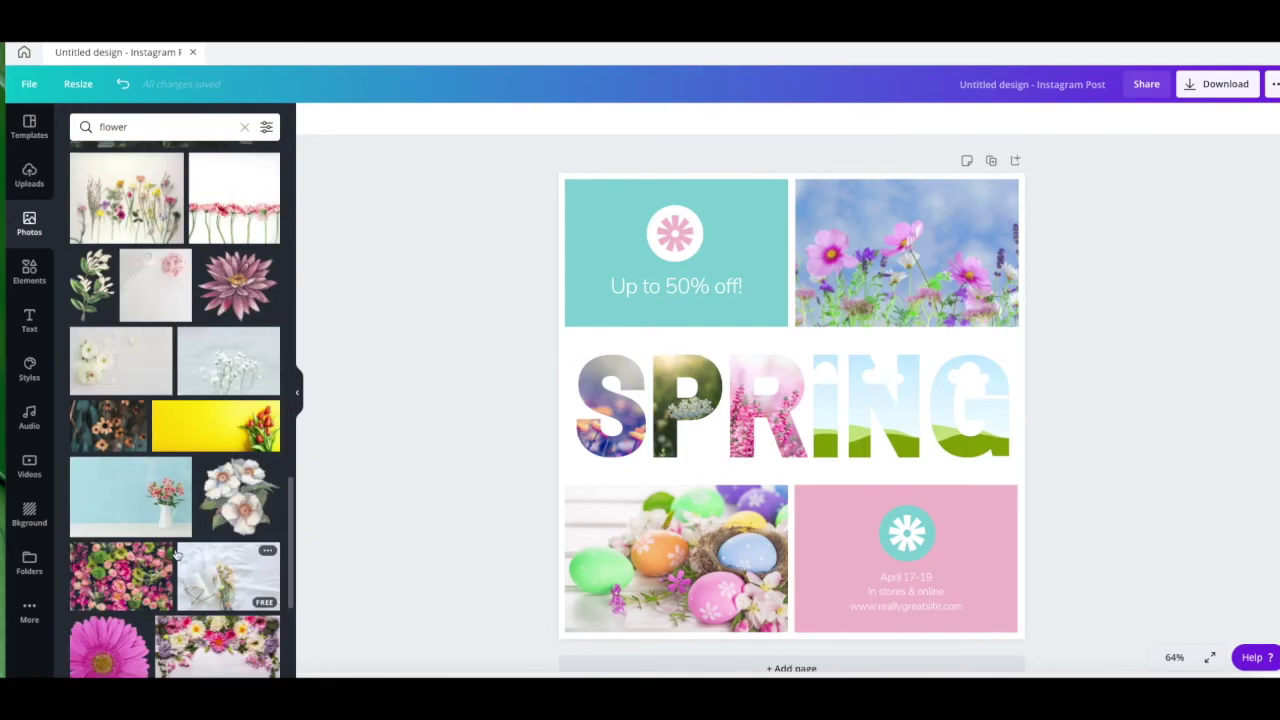
left_click(108, 425)
left_click_drag(760, 420, 872, 402)
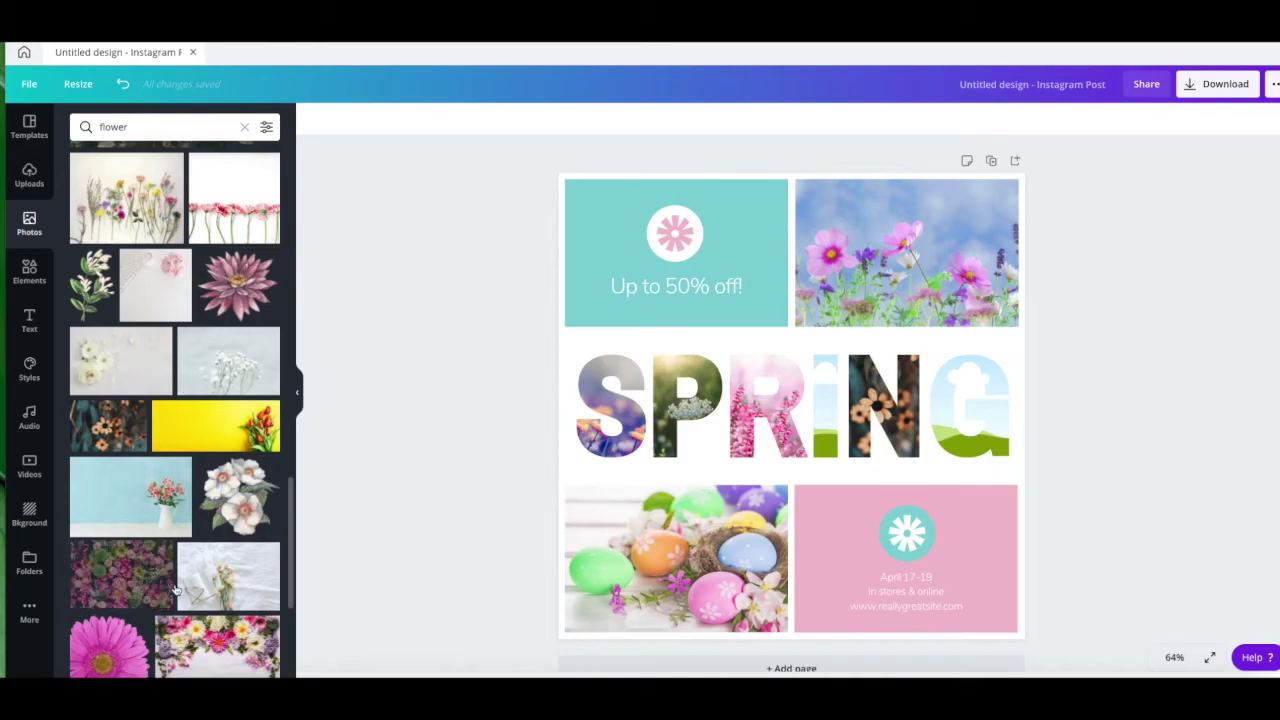
left_click(124, 580)
left_click_drag(911, 395, 962, 415)
Find the deep purple blossom photo further down the flower results and fill the I frame with it
scroll(184, 621, "down", 1)
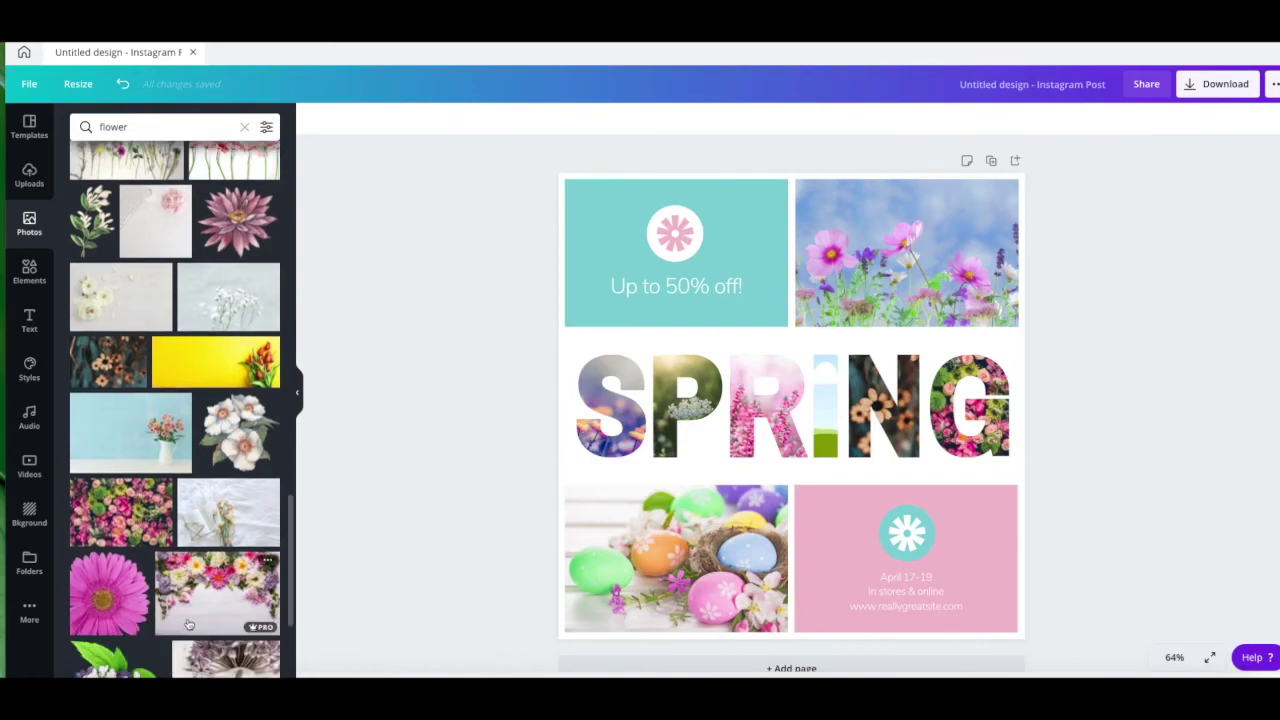
scroll(187, 622, "up", 2)
mouse_move(188, 568)
scroll(181, 594, "down", 5)
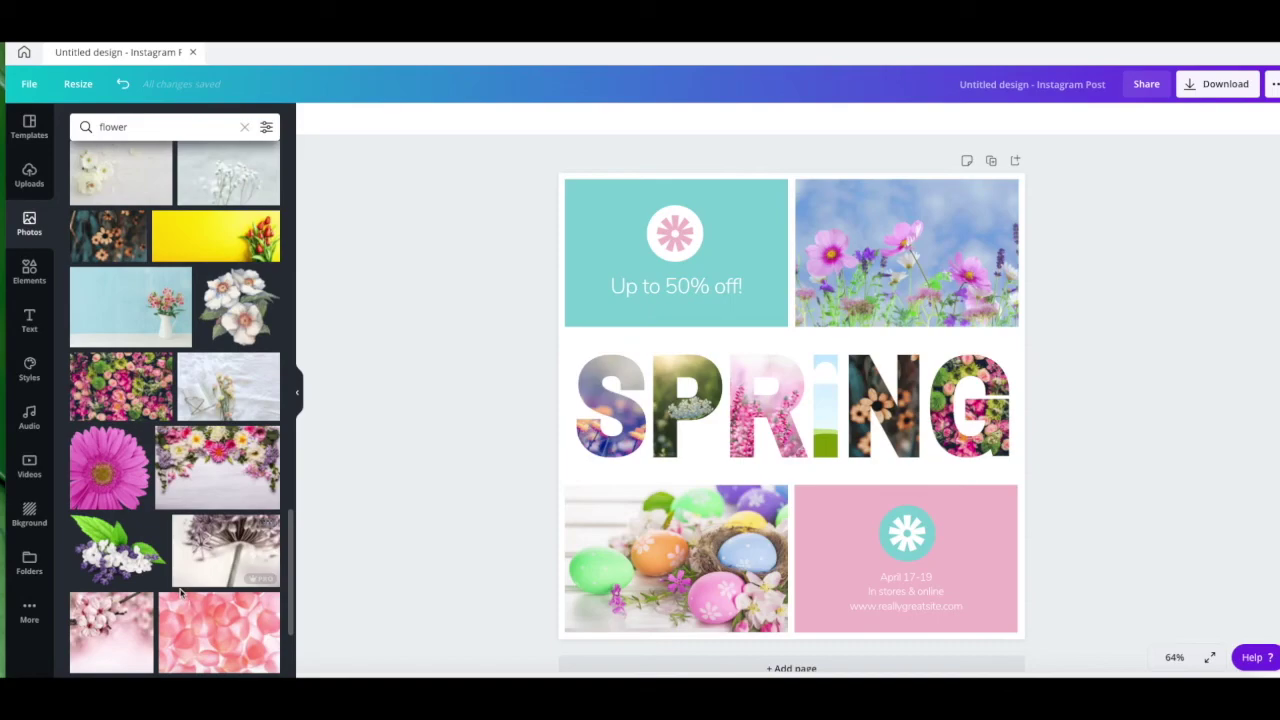
scroll(179, 594, "down", 5)
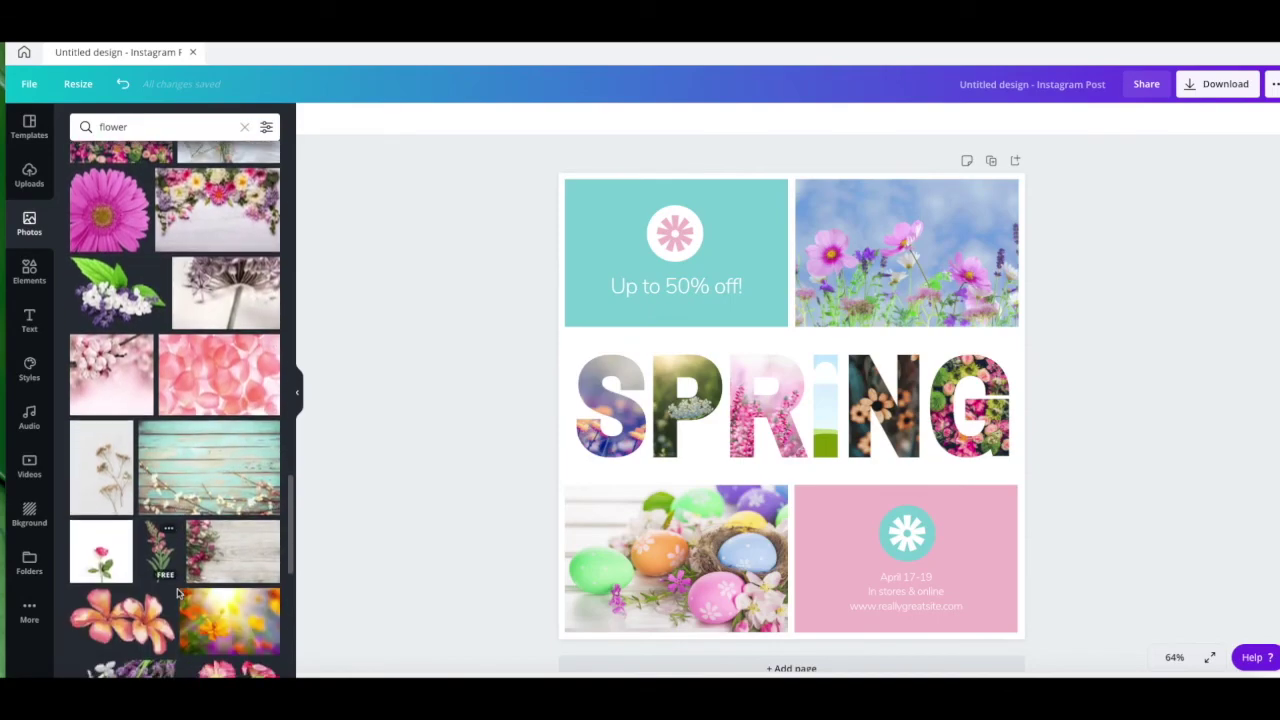
scroll(177, 594, "down", 3)
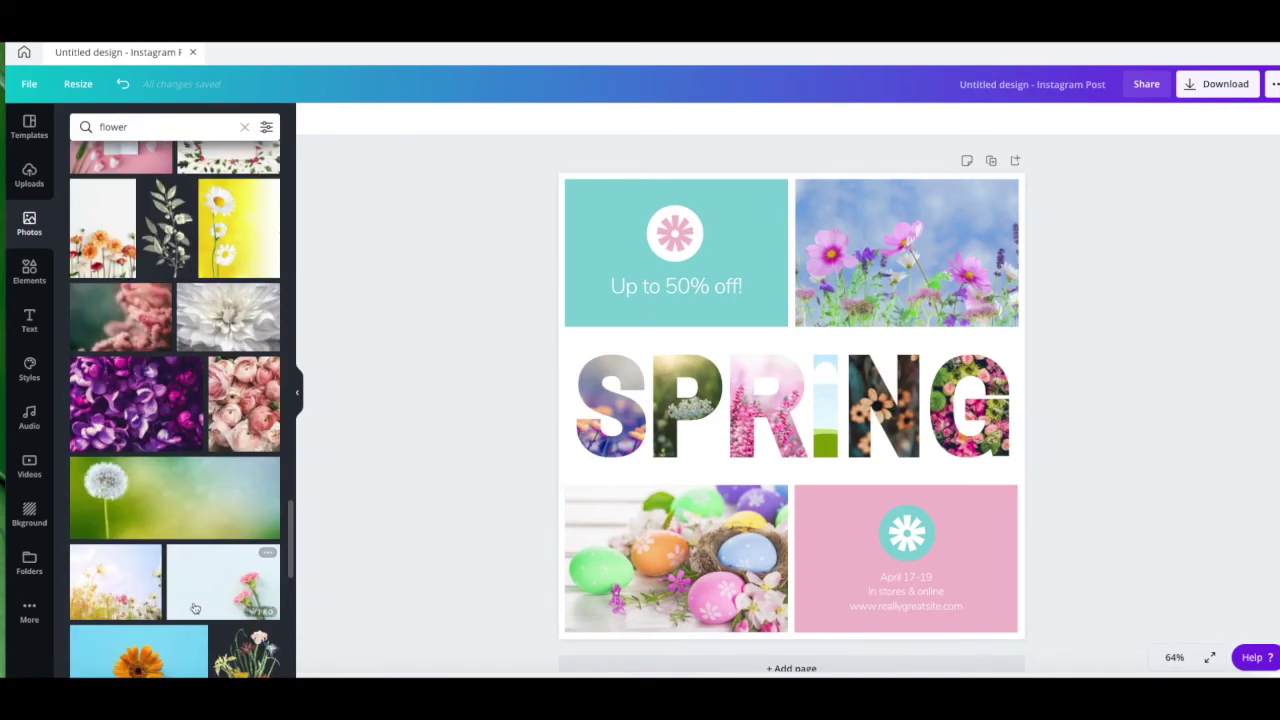
left_click(138, 413)
mouse_move(808, 404)
left_mouse_down()
mouse_move(782, 465)
mouse_move(818, 425)
left_mouse_up()
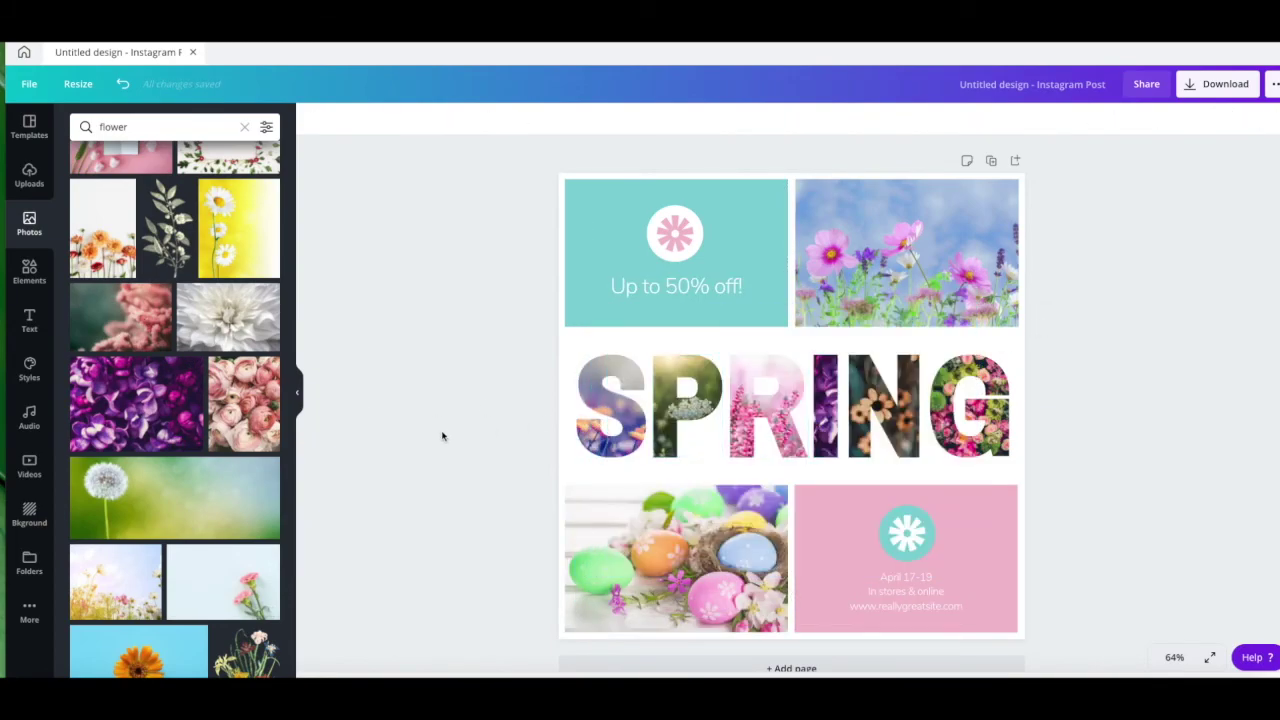